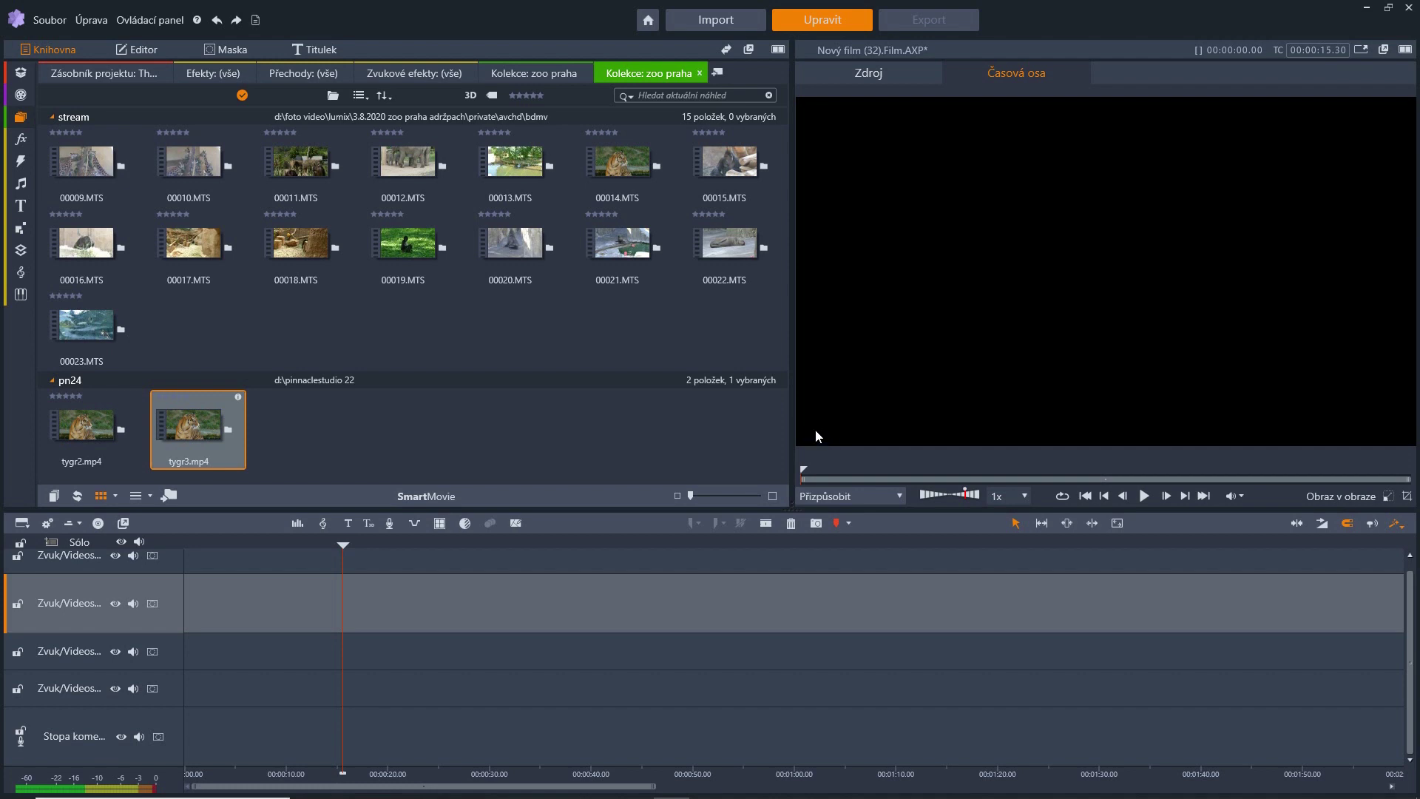
Place the clip 00014.MTS from the zoo praha collection at the start of the active timeline track.
{"action": "left_click", "coordinate": [621, 165]}
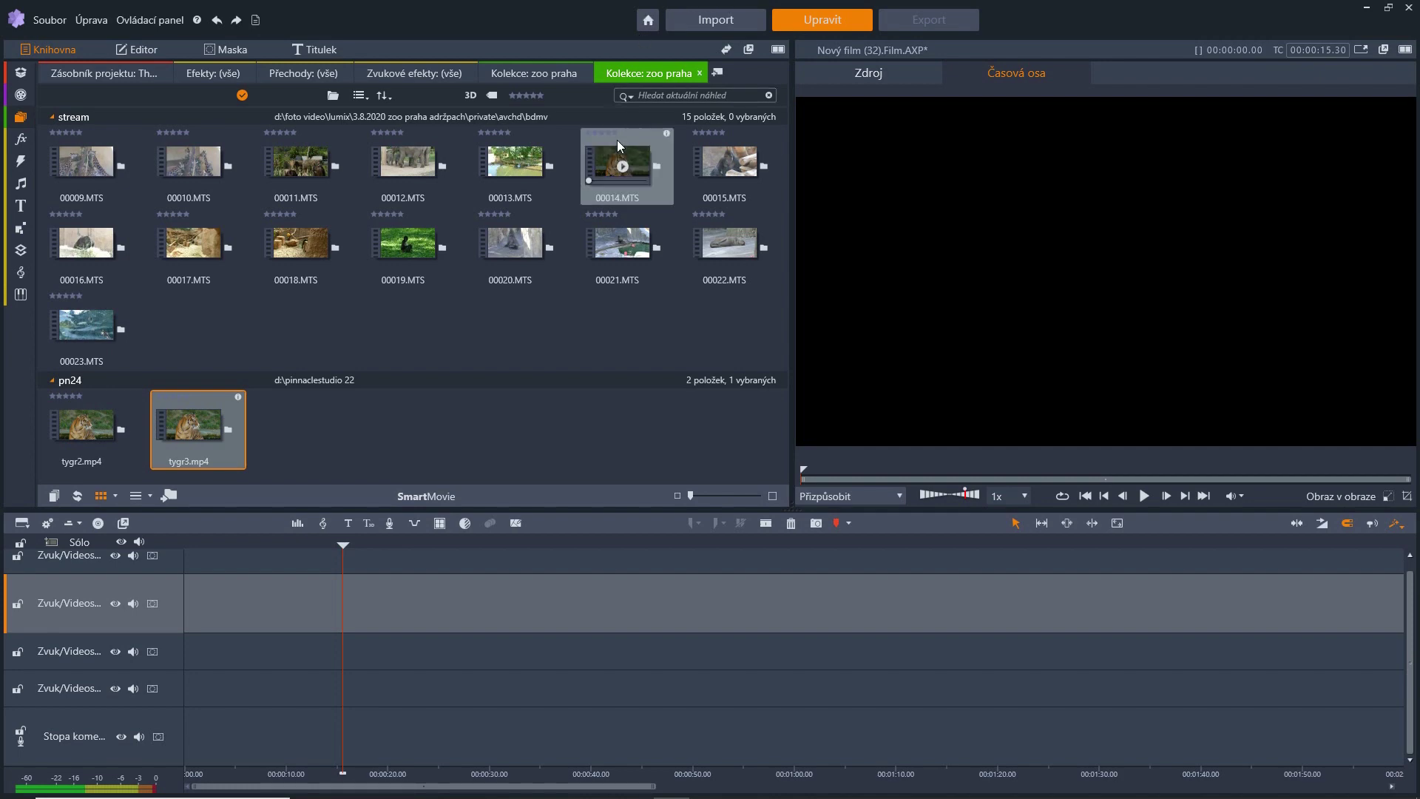
{"action": "left_click_drag", "start_coordinate": [621, 164], "coordinate": [235, 598]}
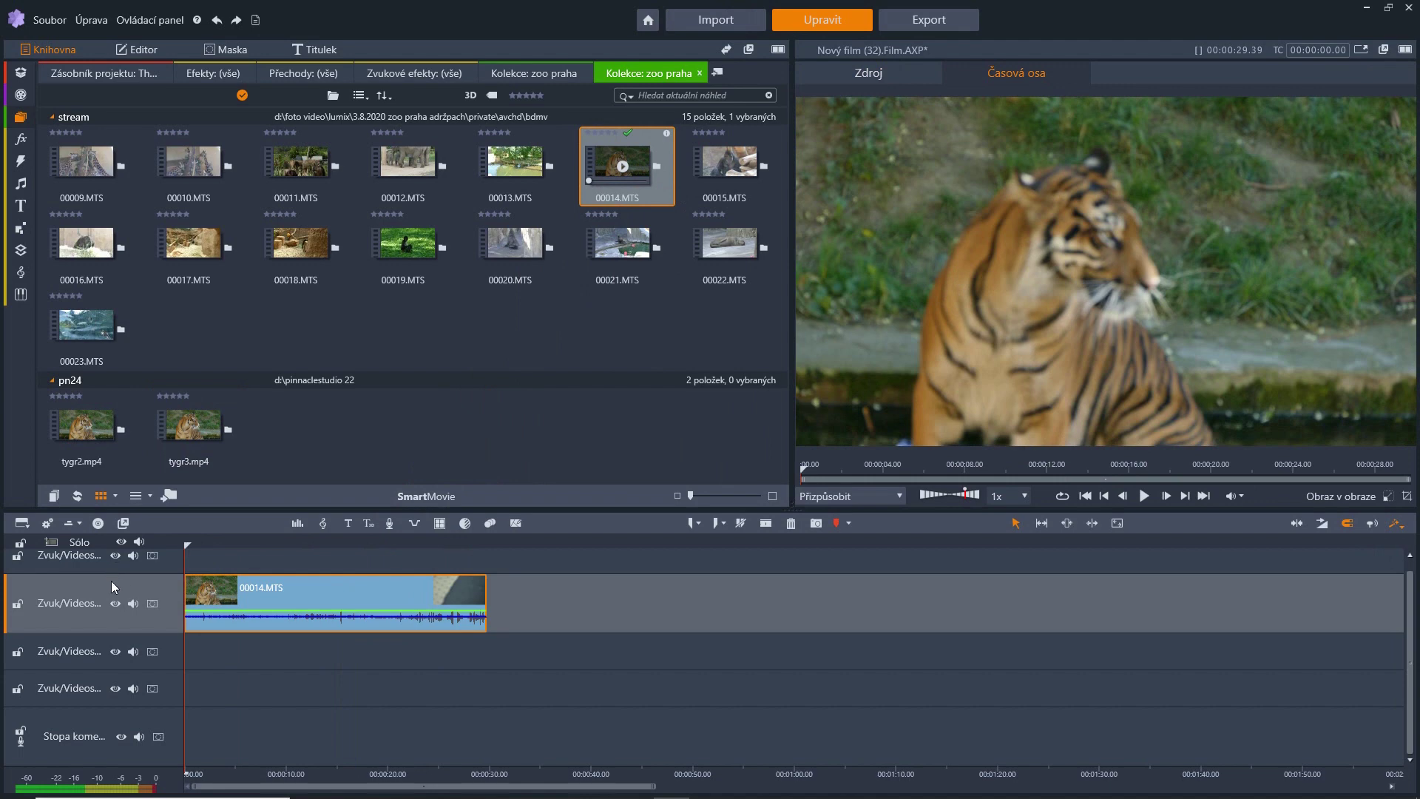
Turn the preview volume down, play the timeline clip through to its end, and return the playhead to the start.
{"action": "left_click", "coordinate": [1144, 496]}
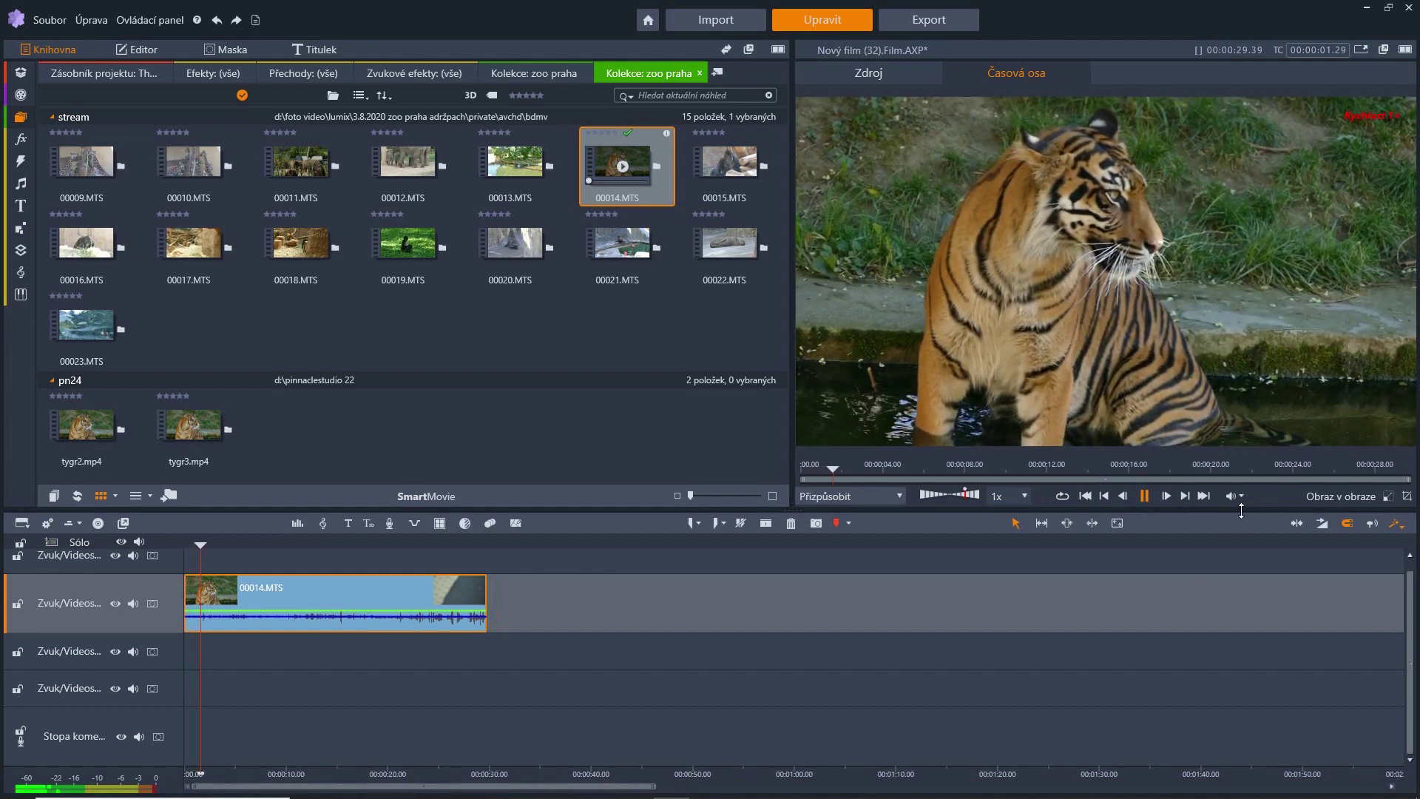
{"action": "left_click", "coordinate": [1144, 497]}
{"action": "left_click", "coordinate": [1241, 498]}
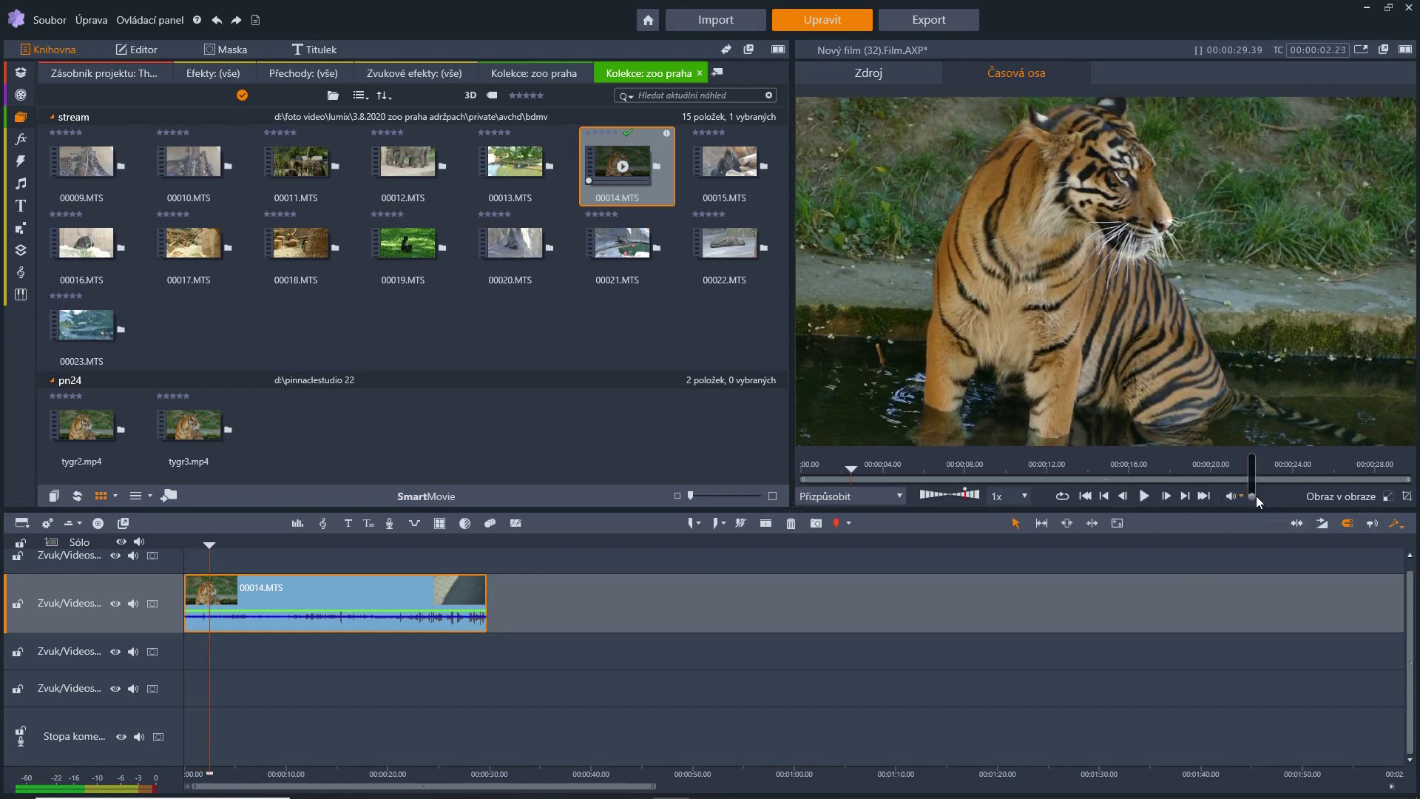
{"action": "left_click", "coordinate": [1149, 495]}
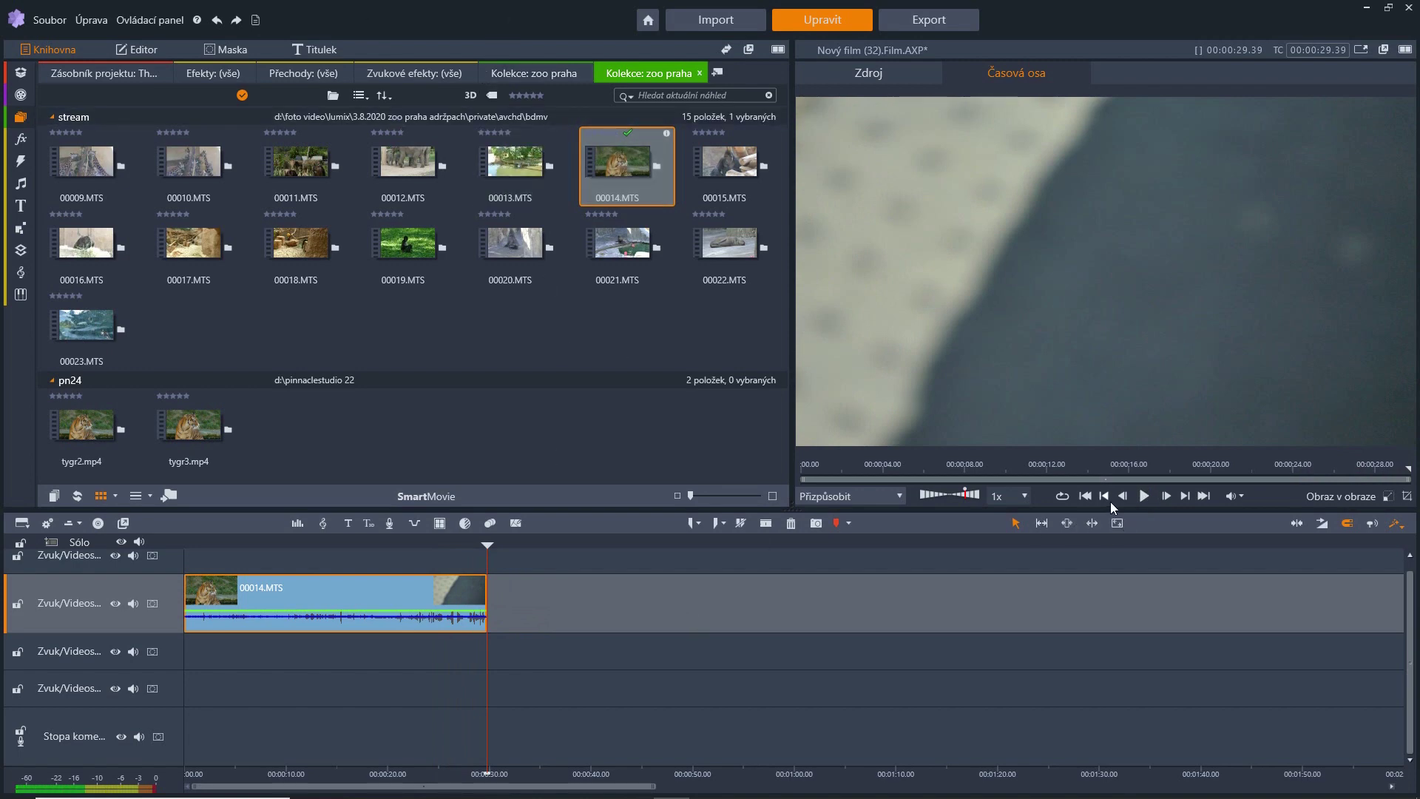
{"action": "left_click", "coordinate": [1086, 496]}
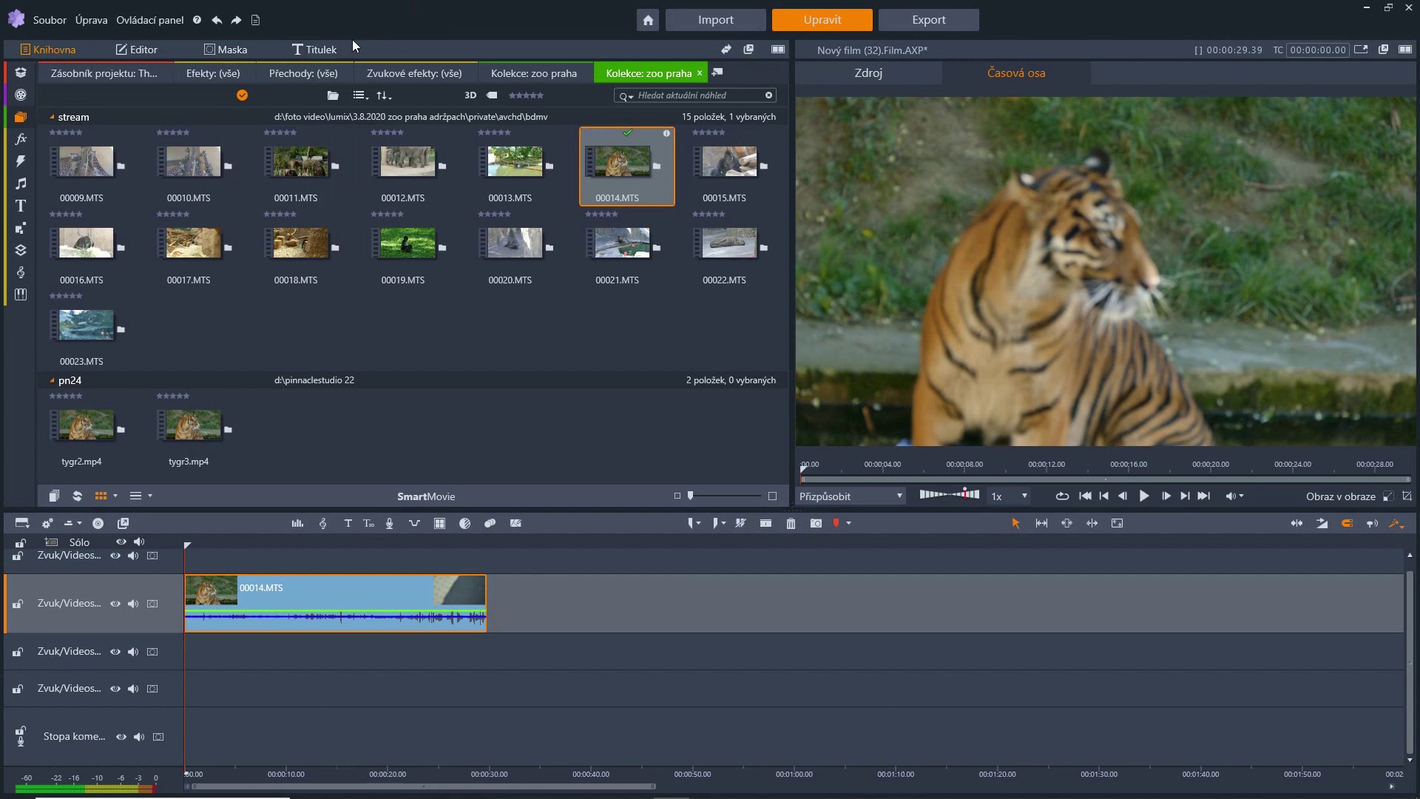
Apply the stabilizace correction to the 00014.MTS clip with the Extrémní preset and žádné ohraničení as the border option.
{"action": "left_click", "coordinate": [142, 50]}
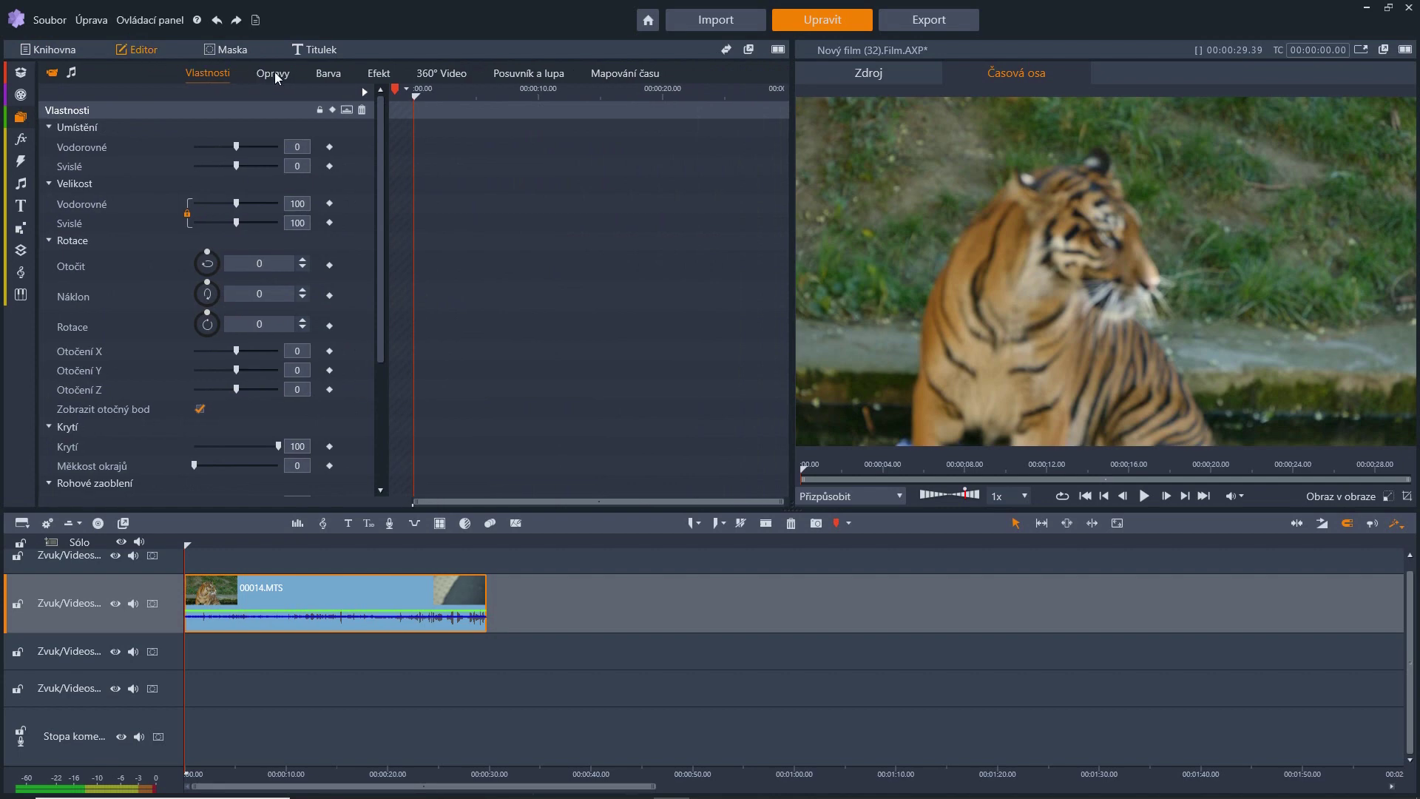
{"action": "left_click", "coordinate": [278, 77]}
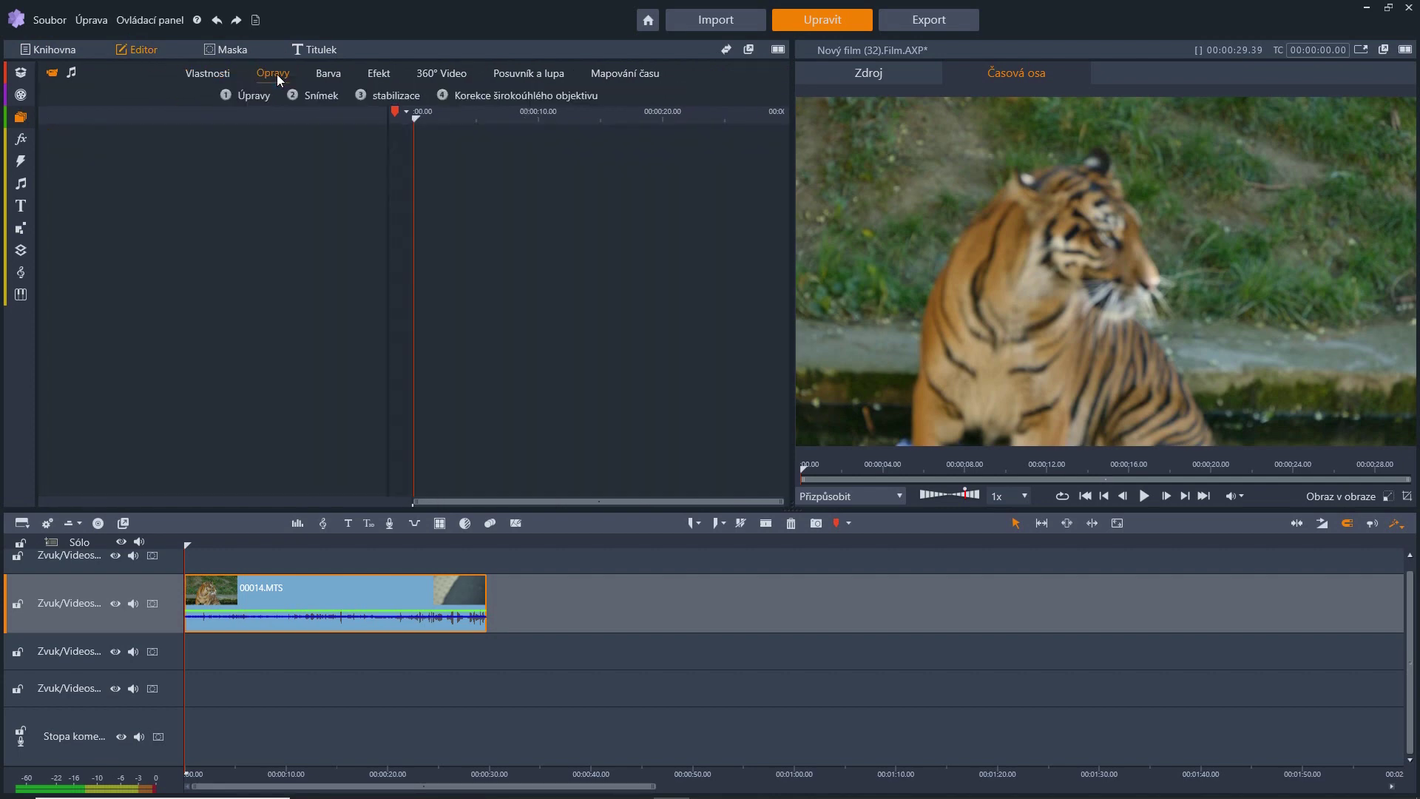
{"action": "left_click", "coordinate": [402, 94]}
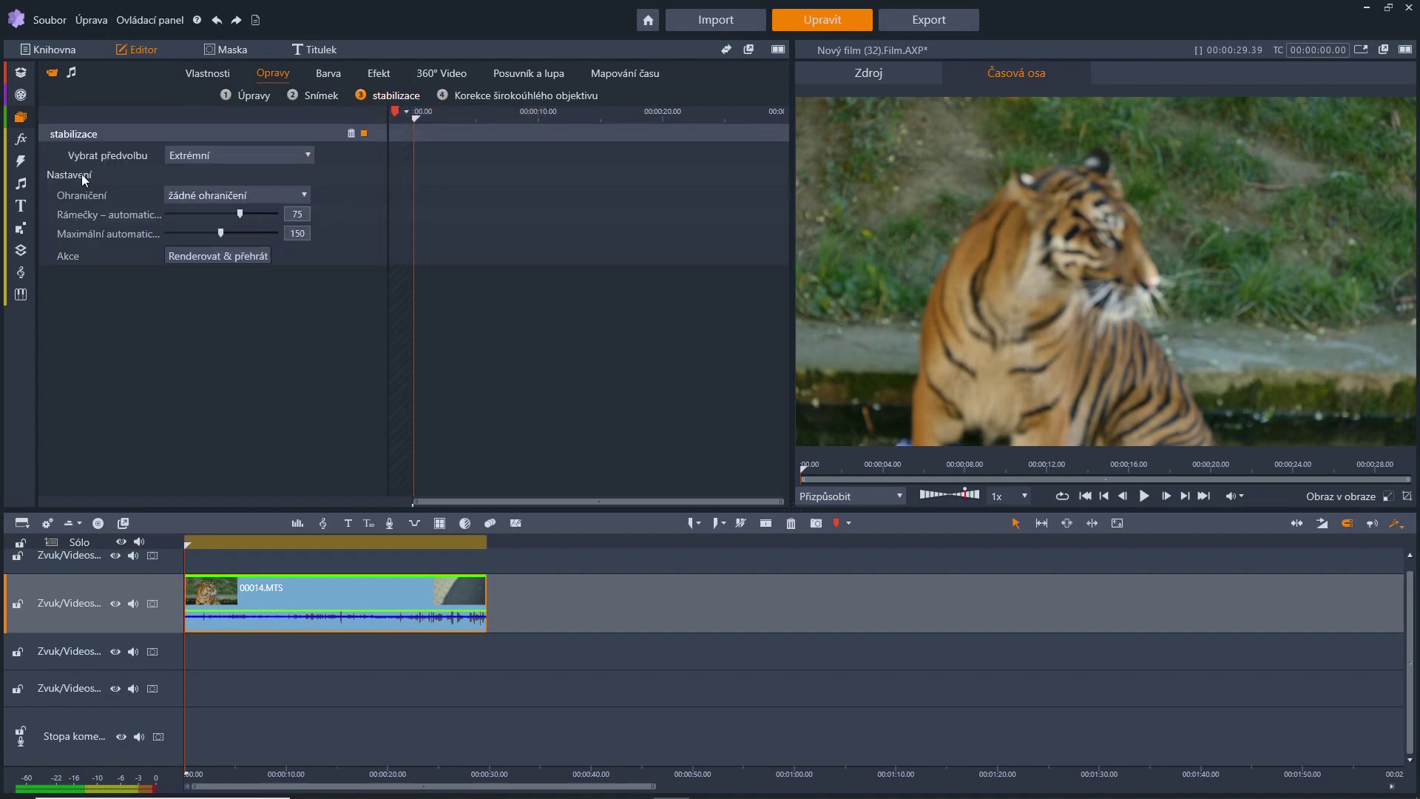
{"action": "left_click", "coordinate": [307, 154]}
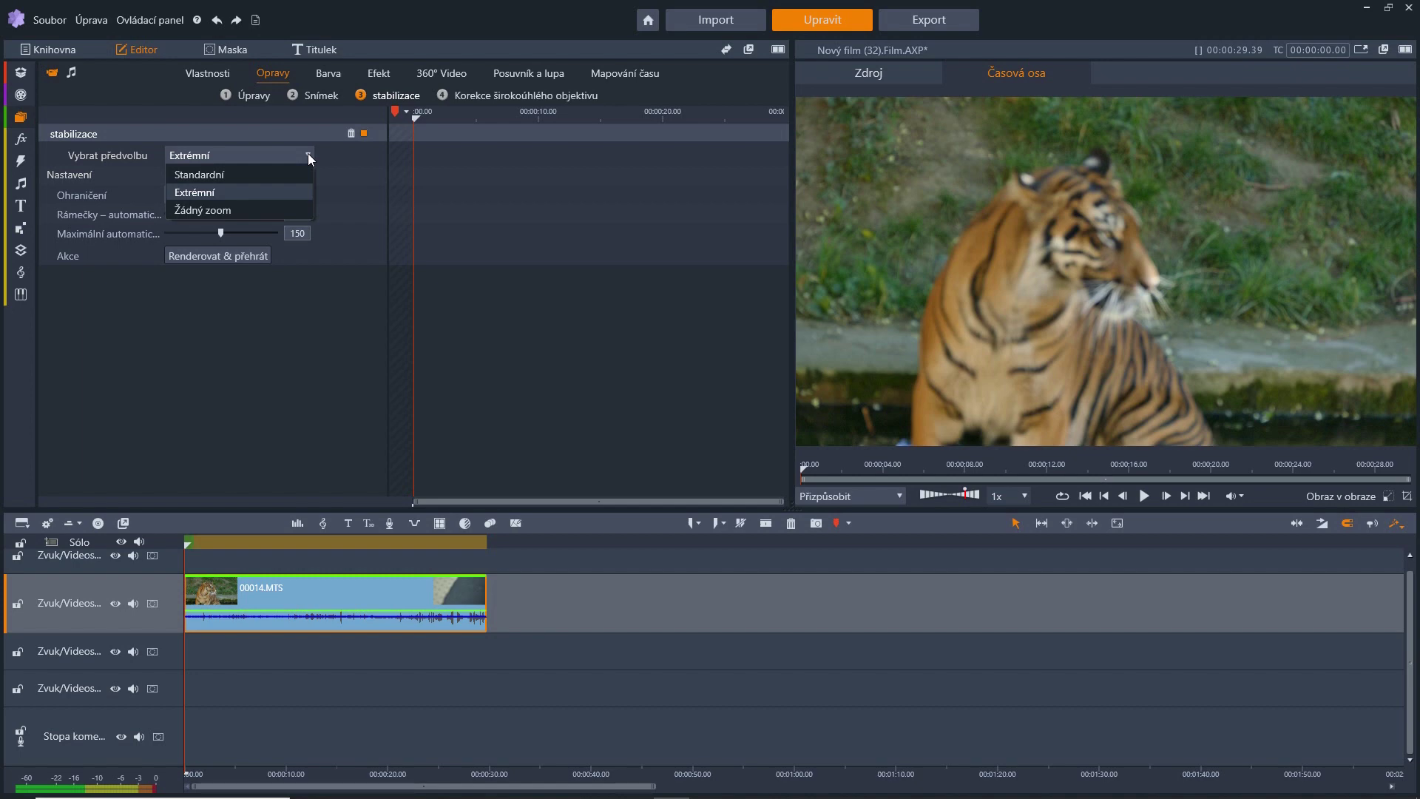
{"action": "left_click", "coordinate": [333, 176]}
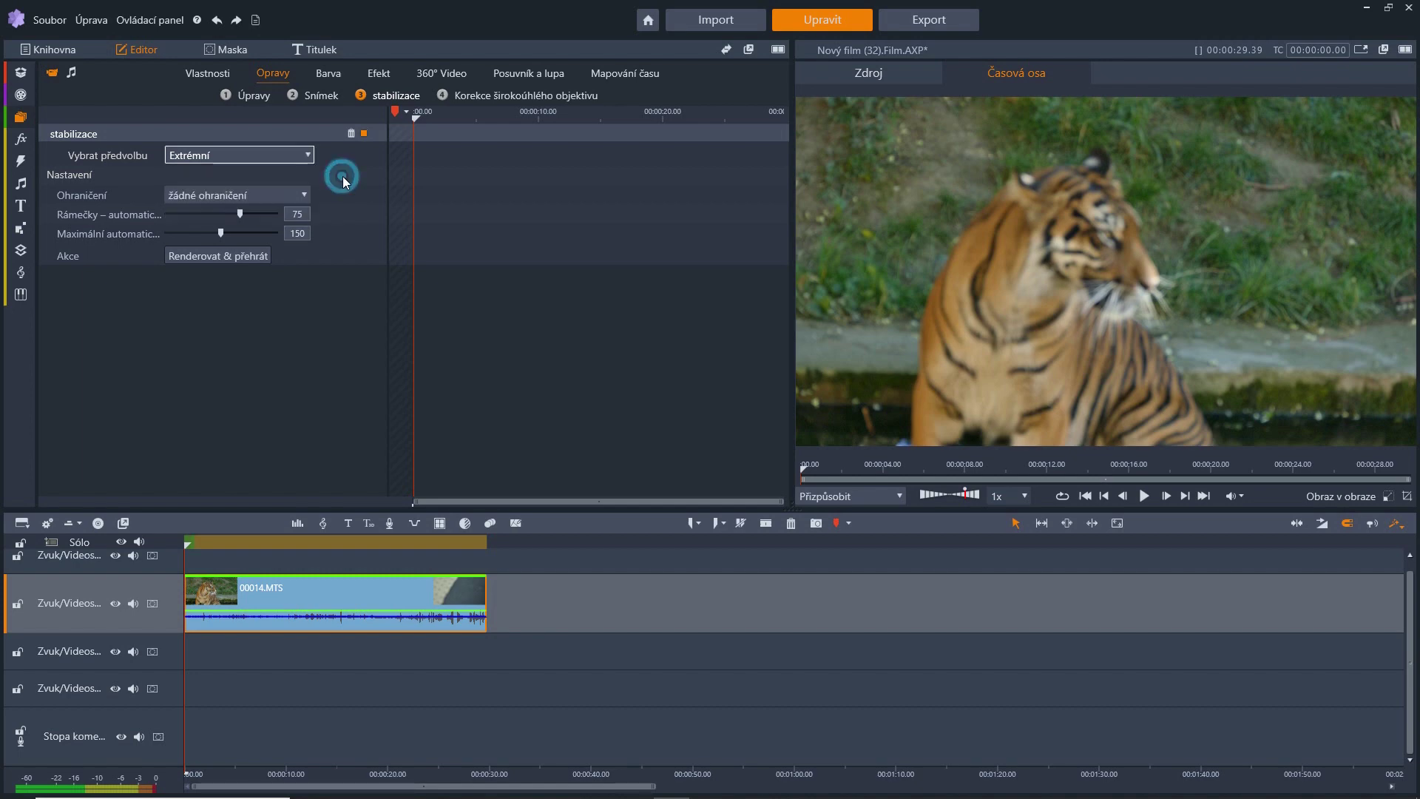
{"action": "left_click", "coordinate": [305, 195]}
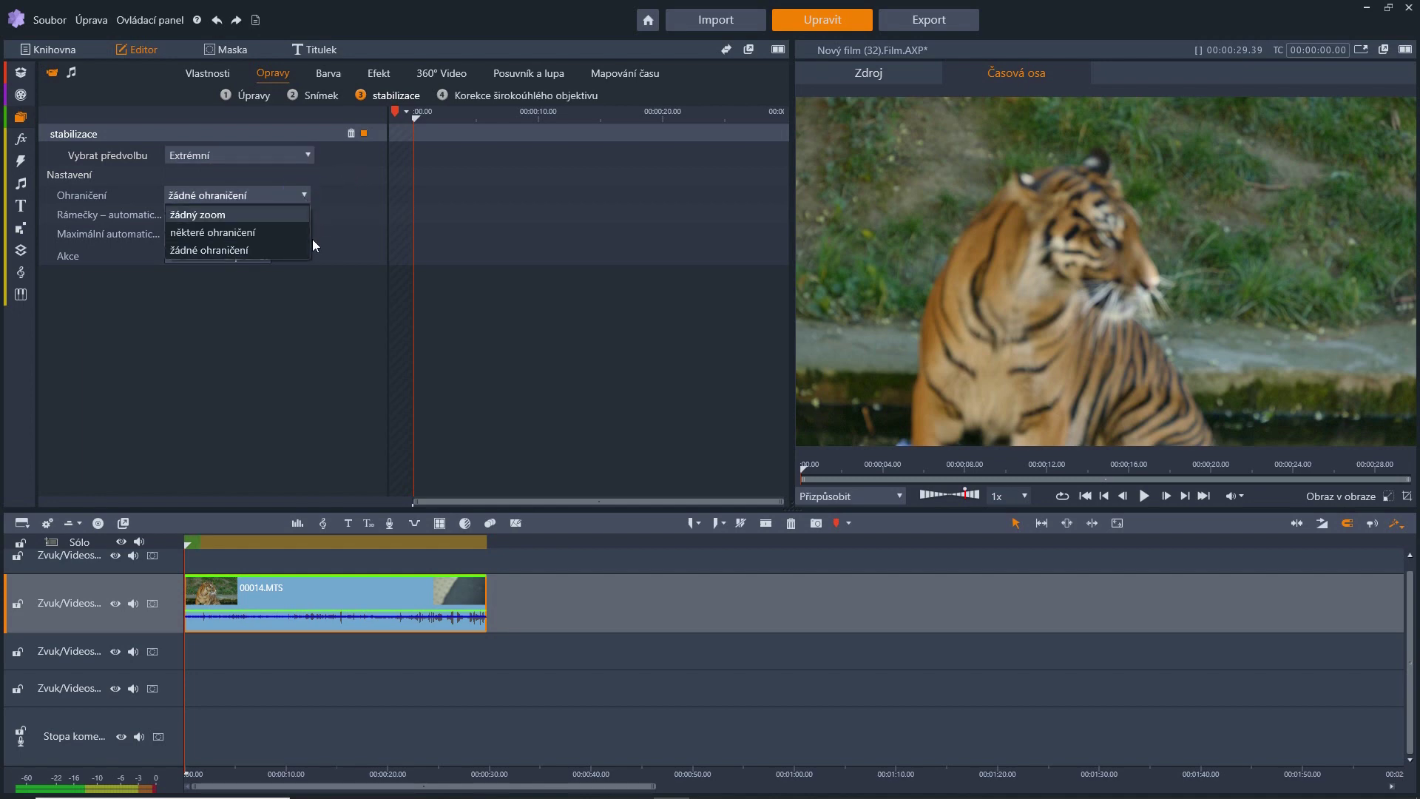
{"action": "left_click", "coordinate": [273, 253]}
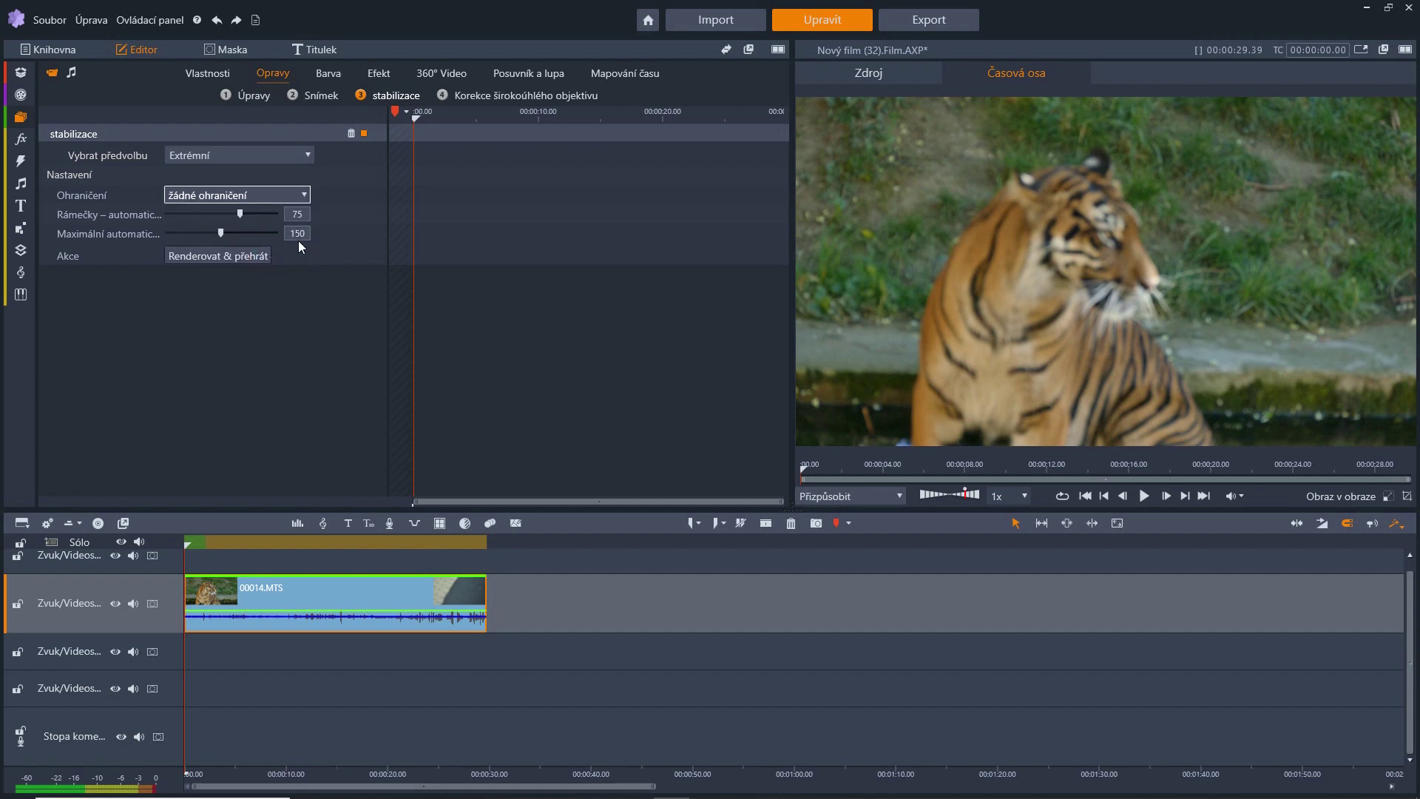
Scrub through the first few seconds of the stabilized clip and return the playhead to the start.
{"action": "left_click", "coordinate": [190, 548]}
{"action": "left_click_drag", "start_coordinate": [192, 547], "coordinate": [223, 553]}
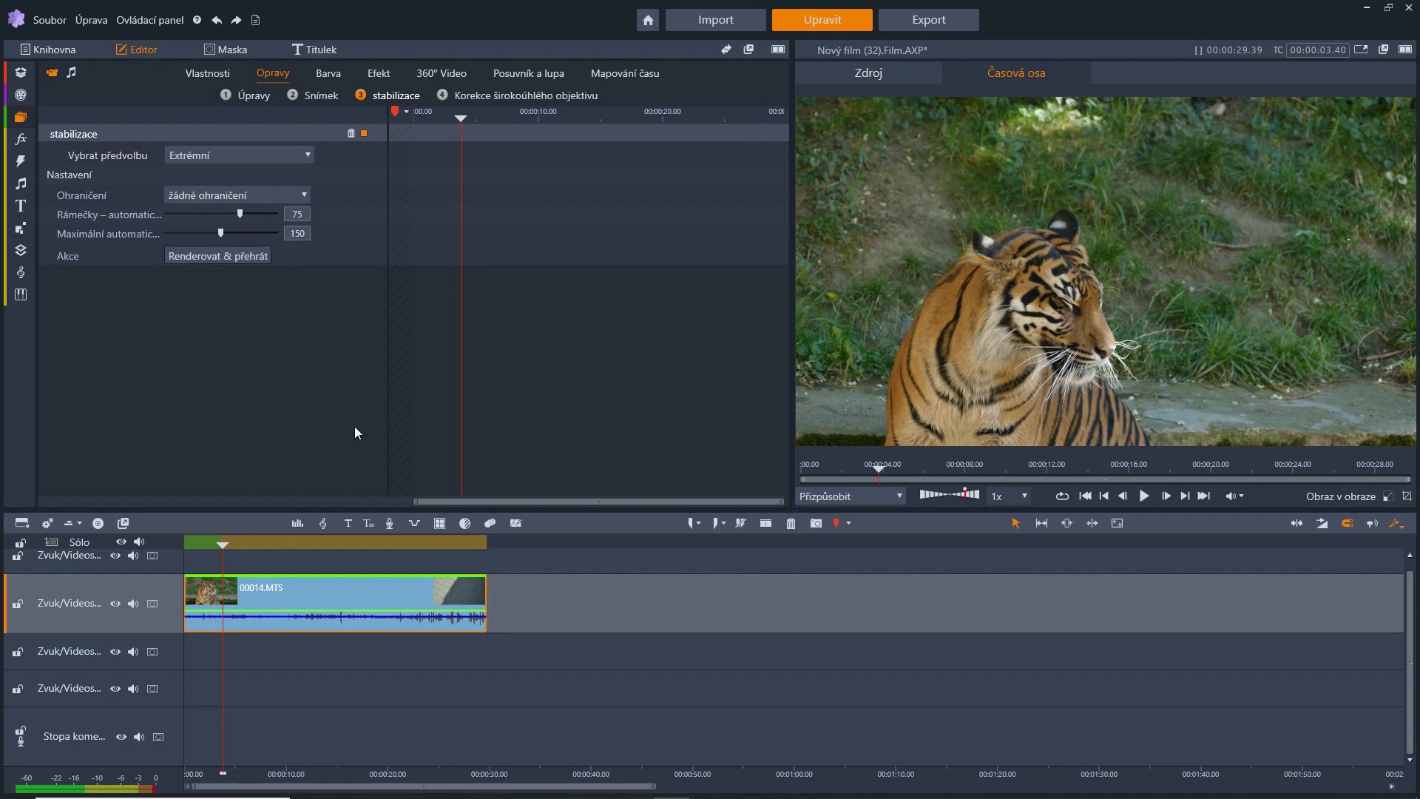
{"action": "left_click", "coordinate": [213, 573]}
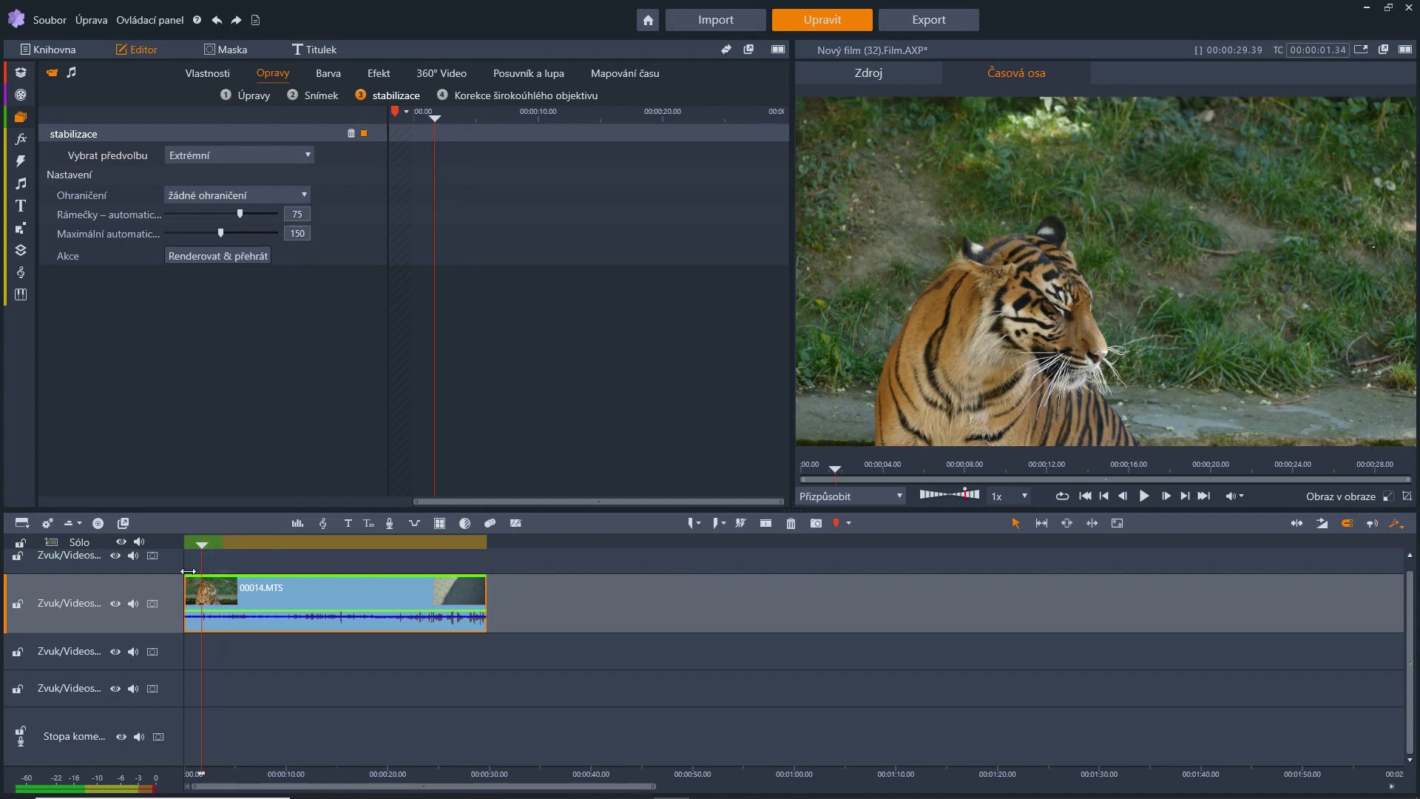
{"action": "left_click_drag", "start_coordinate": [211, 573], "coordinate": [181, 501]}
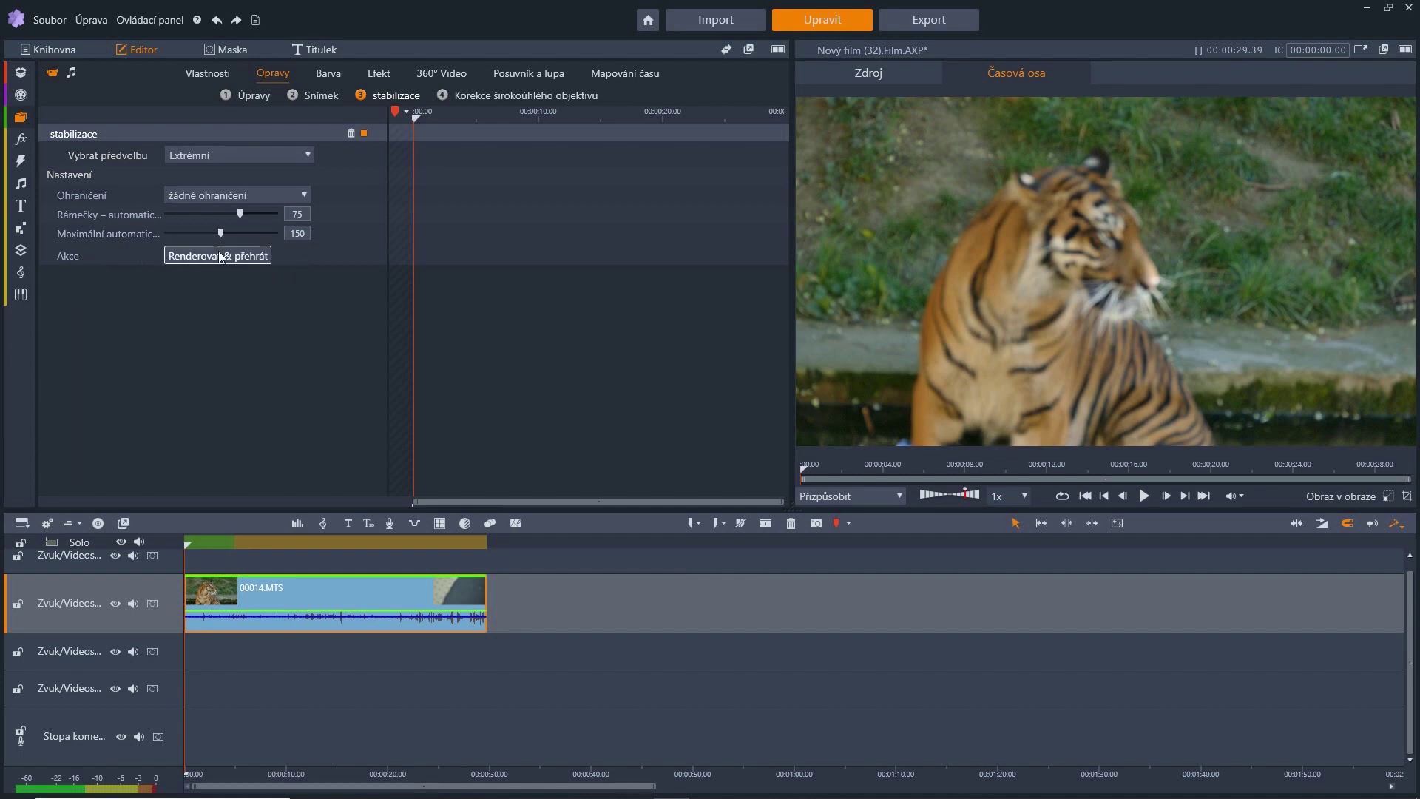
{"action": "left_click_drag", "start_coordinate": [239, 214], "coordinate": [299, 215]}
{"action": "left_click_drag", "start_coordinate": [219, 234], "coordinate": [282, 234]}
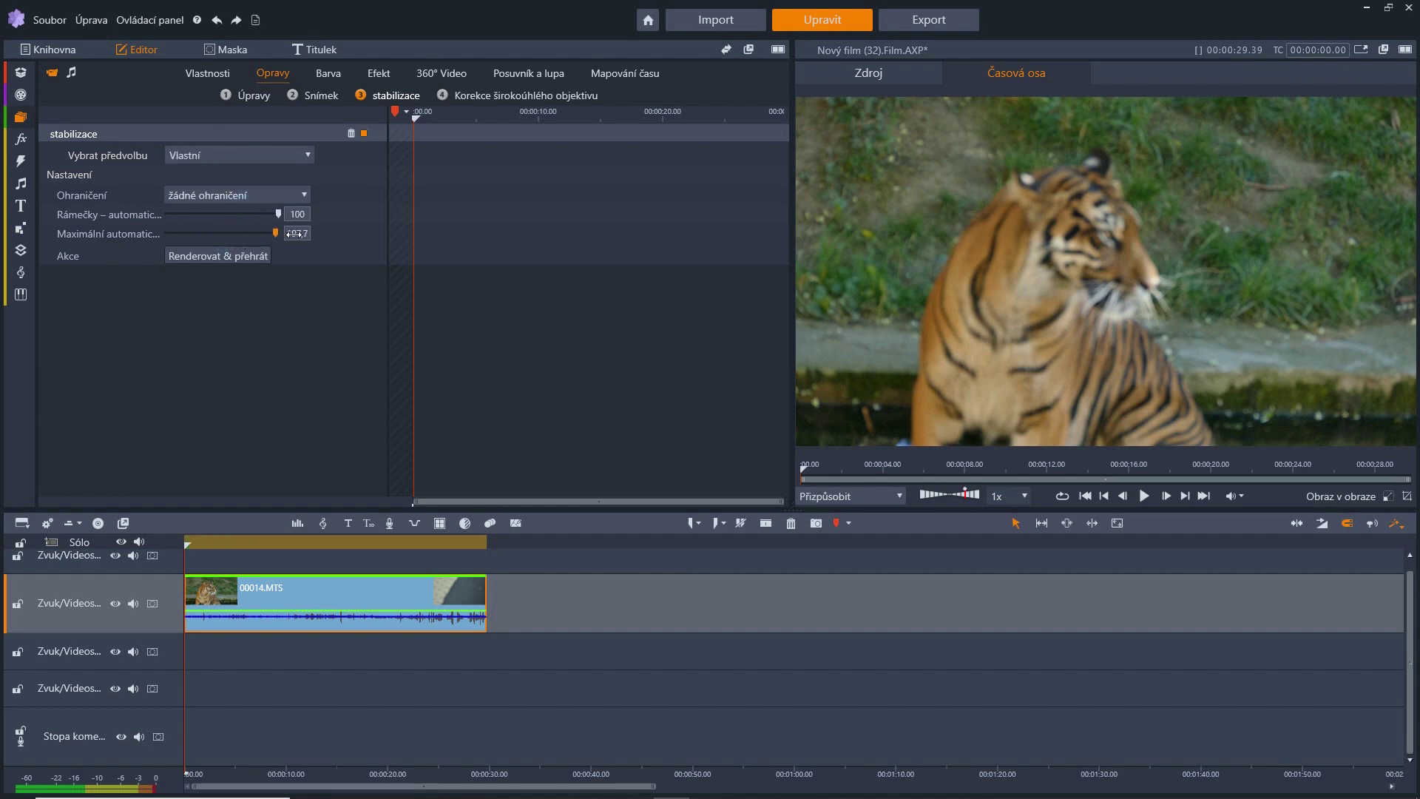
{"action": "double_click", "coordinate": [134, 215]}
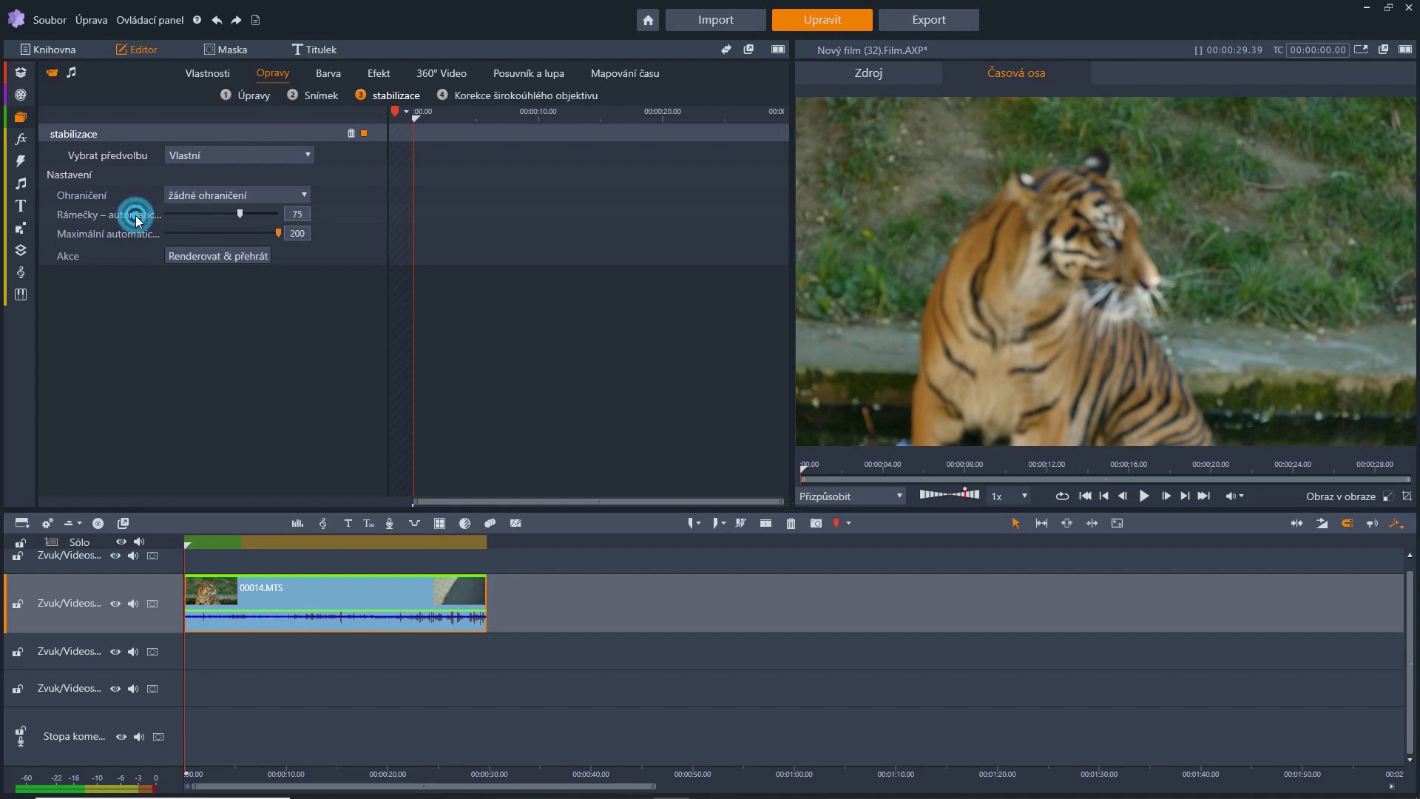
{"action": "double_click", "coordinate": [143, 236]}
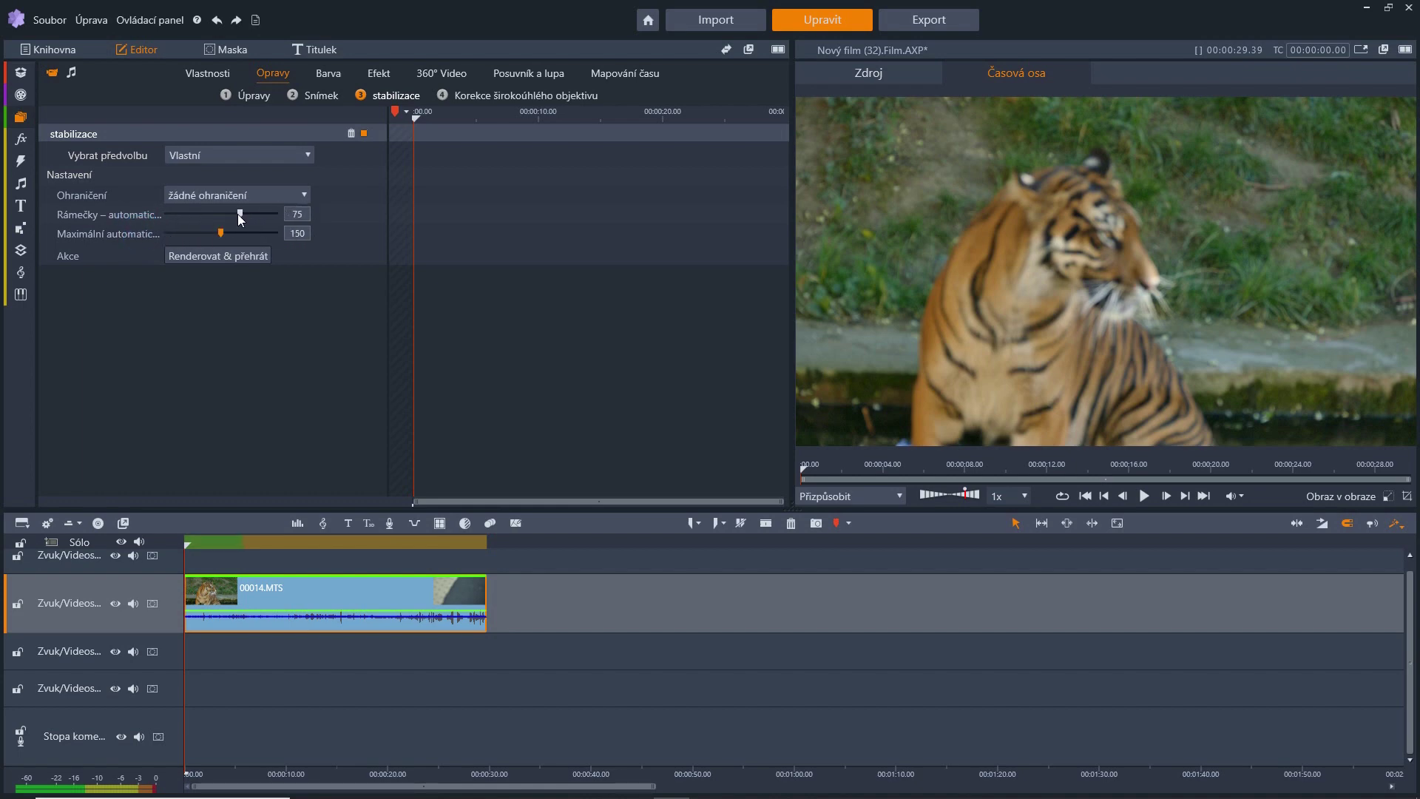
Set the stabilization's automatic frames value to 100 and the automatic maximum to 200, and render and play the clip.
{"action": "left_click_drag", "start_coordinate": [241, 215], "coordinate": [312, 222]}
{"action": "left_click_drag", "start_coordinate": [220, 233], "coordinate": [331, 232]}
{"action": "left_click", "coordinate": [230, 256]}
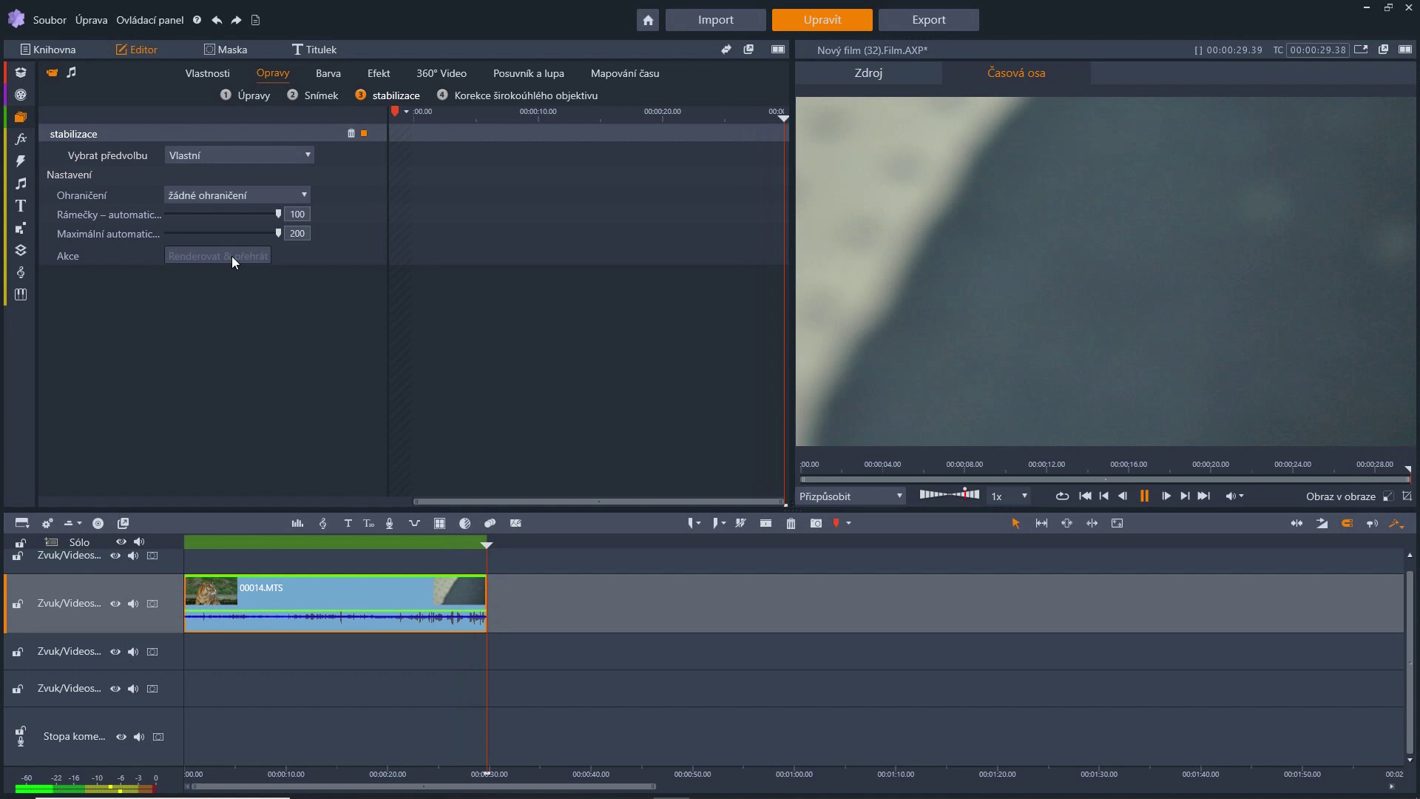
Export the film as tygr2a to D:\PinnacleStudio 22\pn24 in H.264/AVC format with the HD 1080p preset.
{"action": "left_click", "coordinate": [917, 19]}
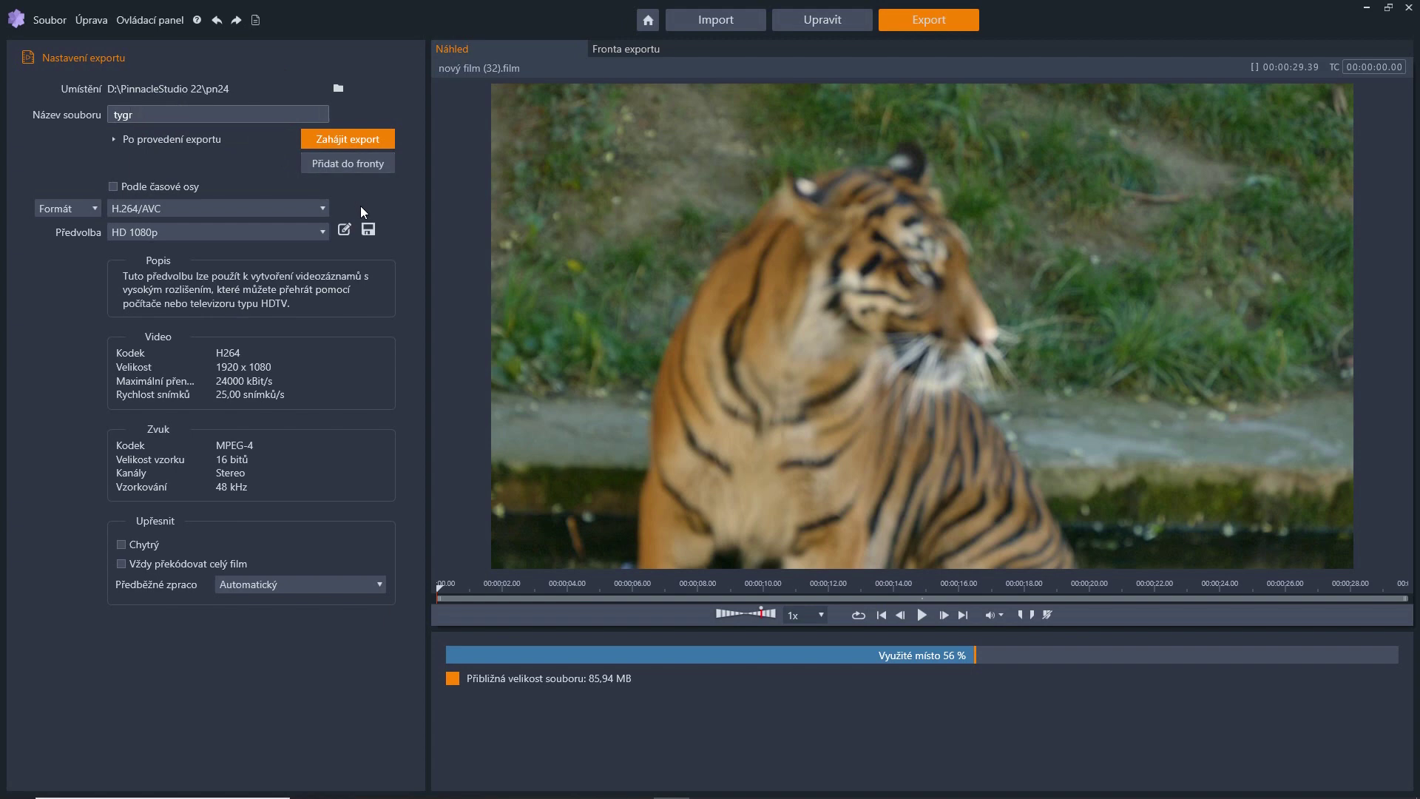
{"action": "left_click", "coordinate": [333, 139]}
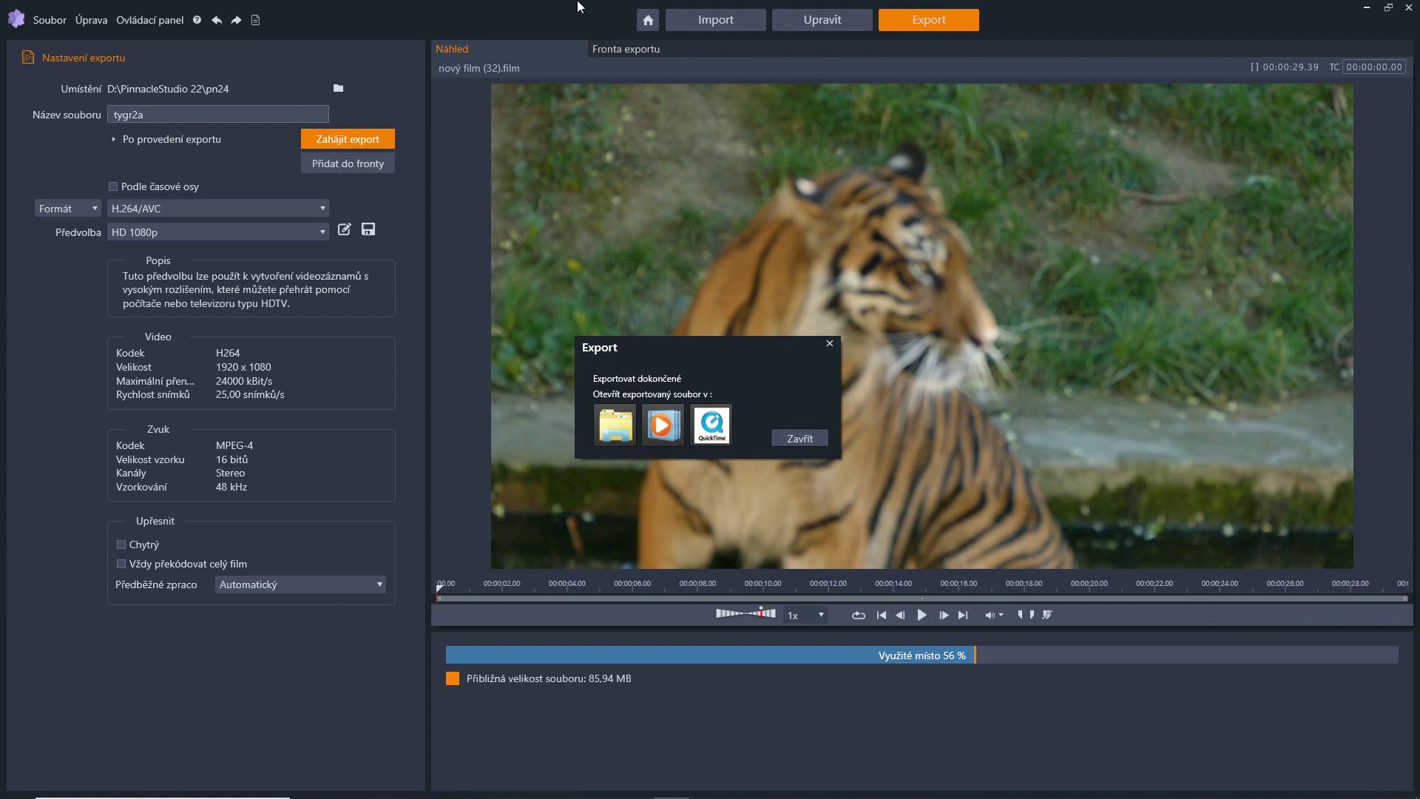
{"action": "left_click", "coordinate": [803, 436]}
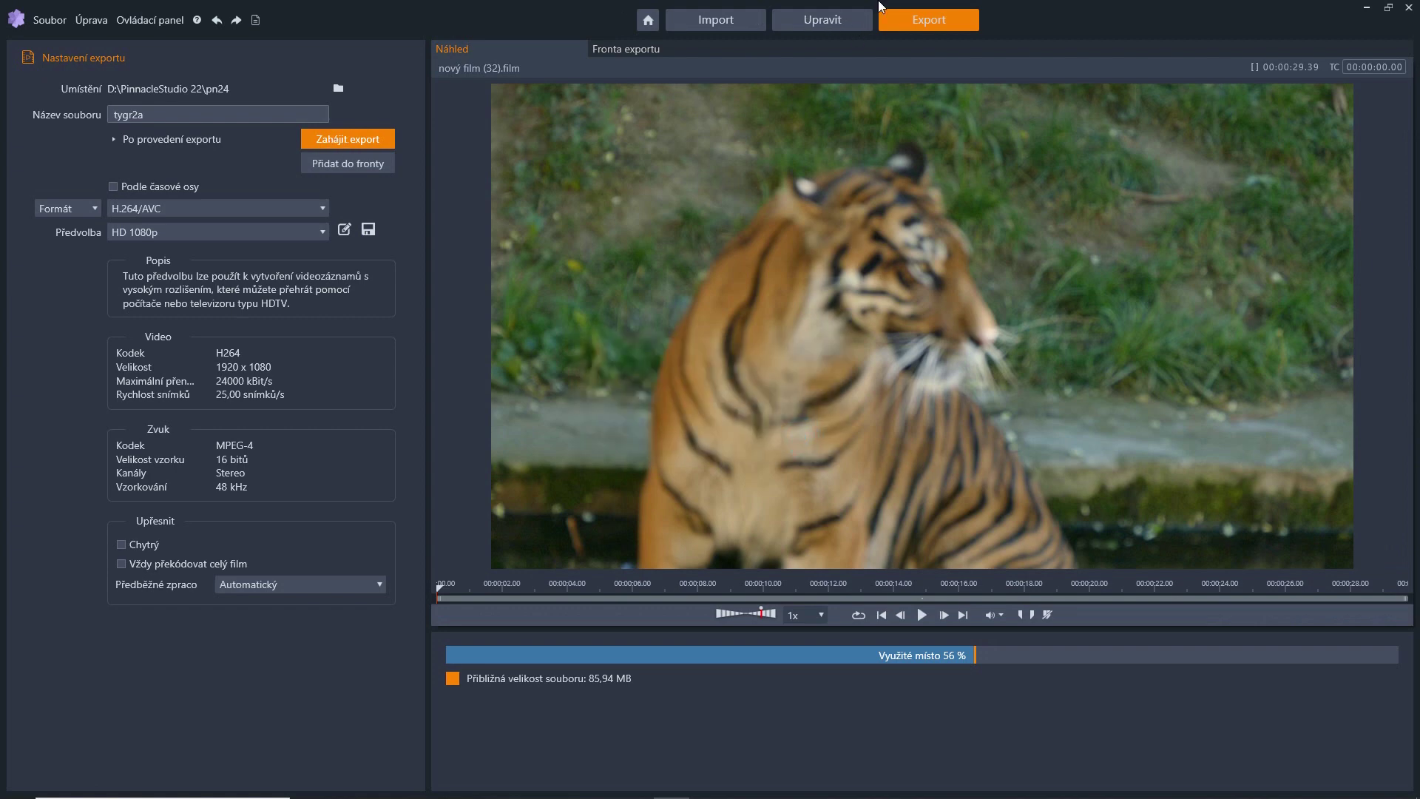
Return to editing and add the exported tygr2a file from the pn24 folder in File Explorer to the zoo praha collection.
{"action": "left_click", "coordinate": [849, 22]}
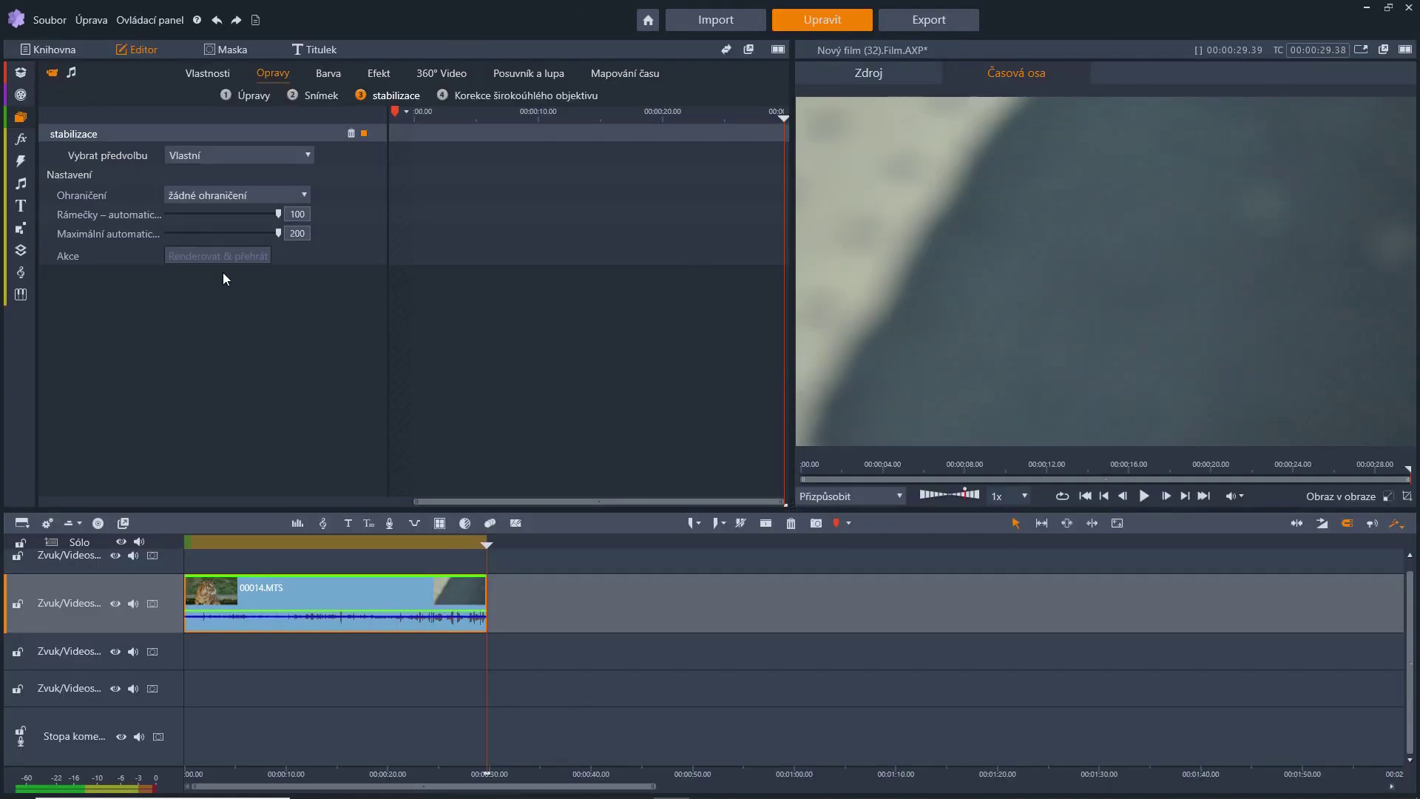
{"action": "mouse_move", "coordinate": [20, 134]}
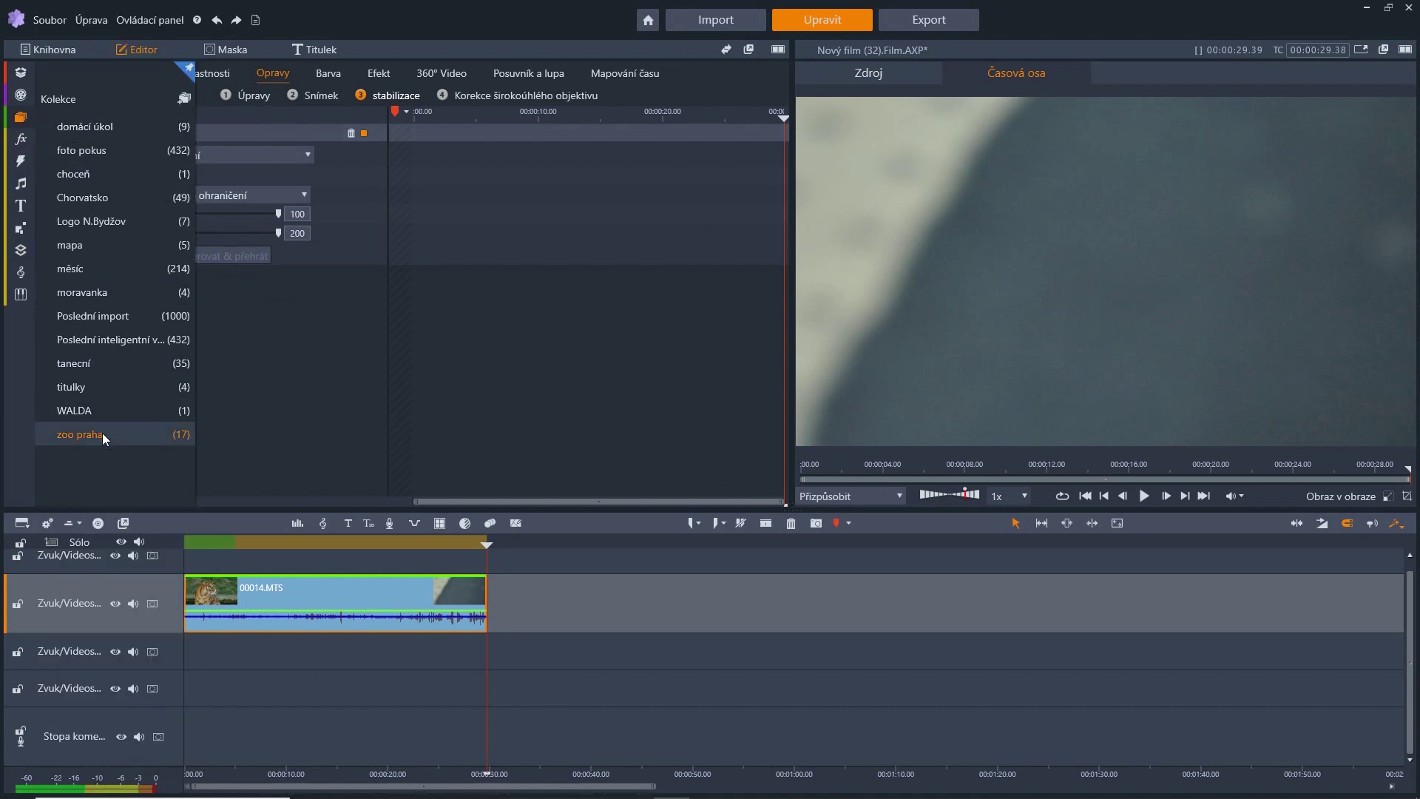
{"action": "left_click", "coordinate": [102, 434]}
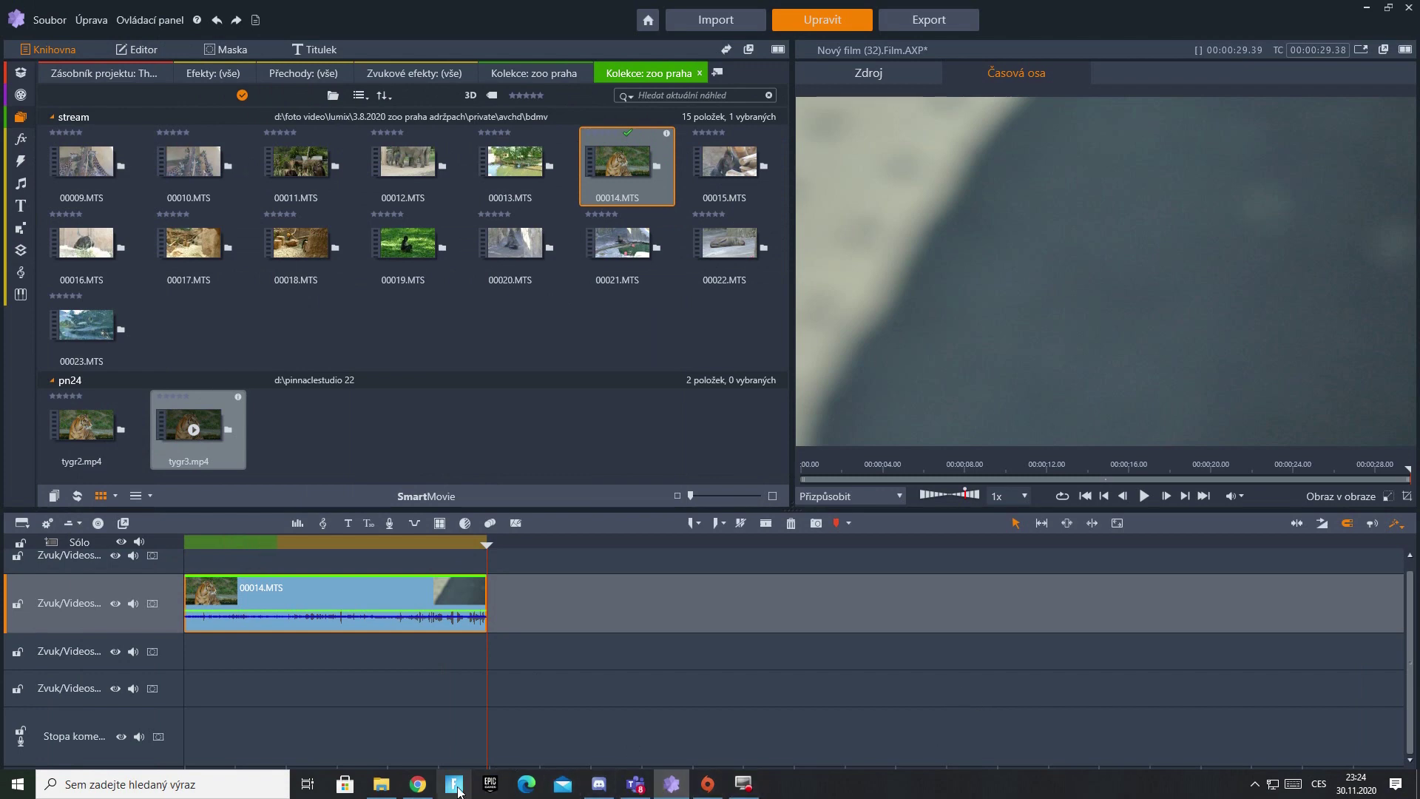
{"action": "mouse_move", "coordinate": [418, 796]}
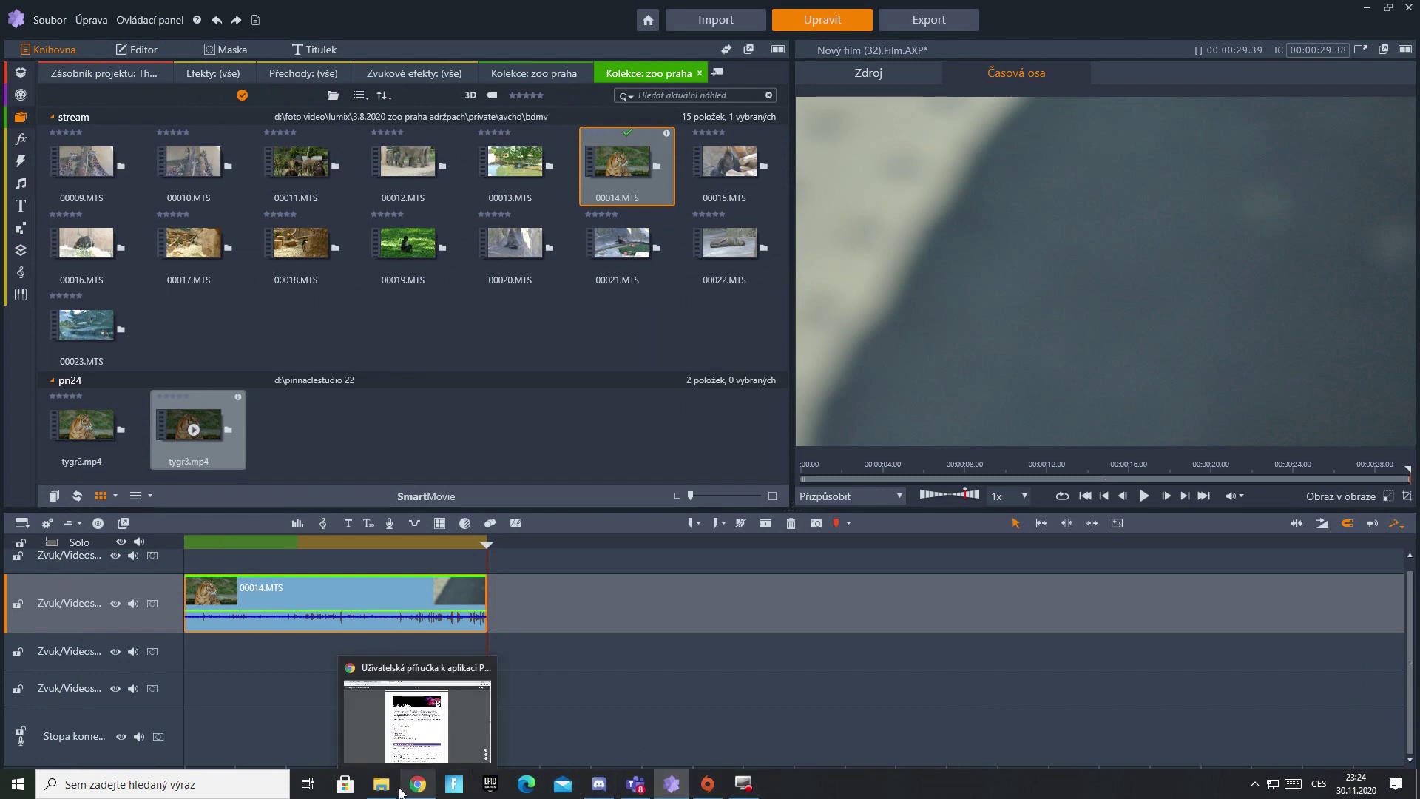
{"action": "left_click", "coordinate": [399, 703]}
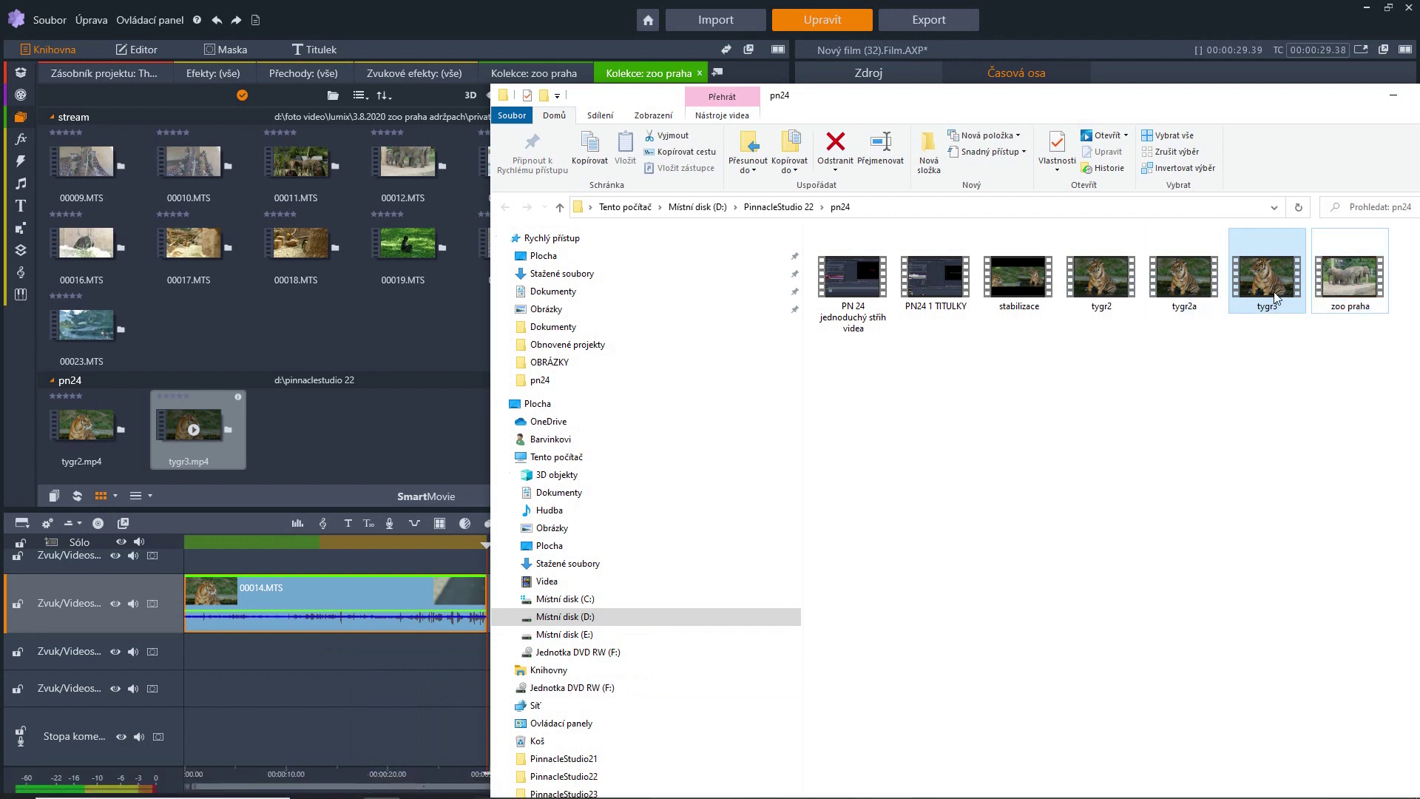
{"action": "left_click_drag", "start_coordinate": [1187, 289], "coordinate": [328, 407]}
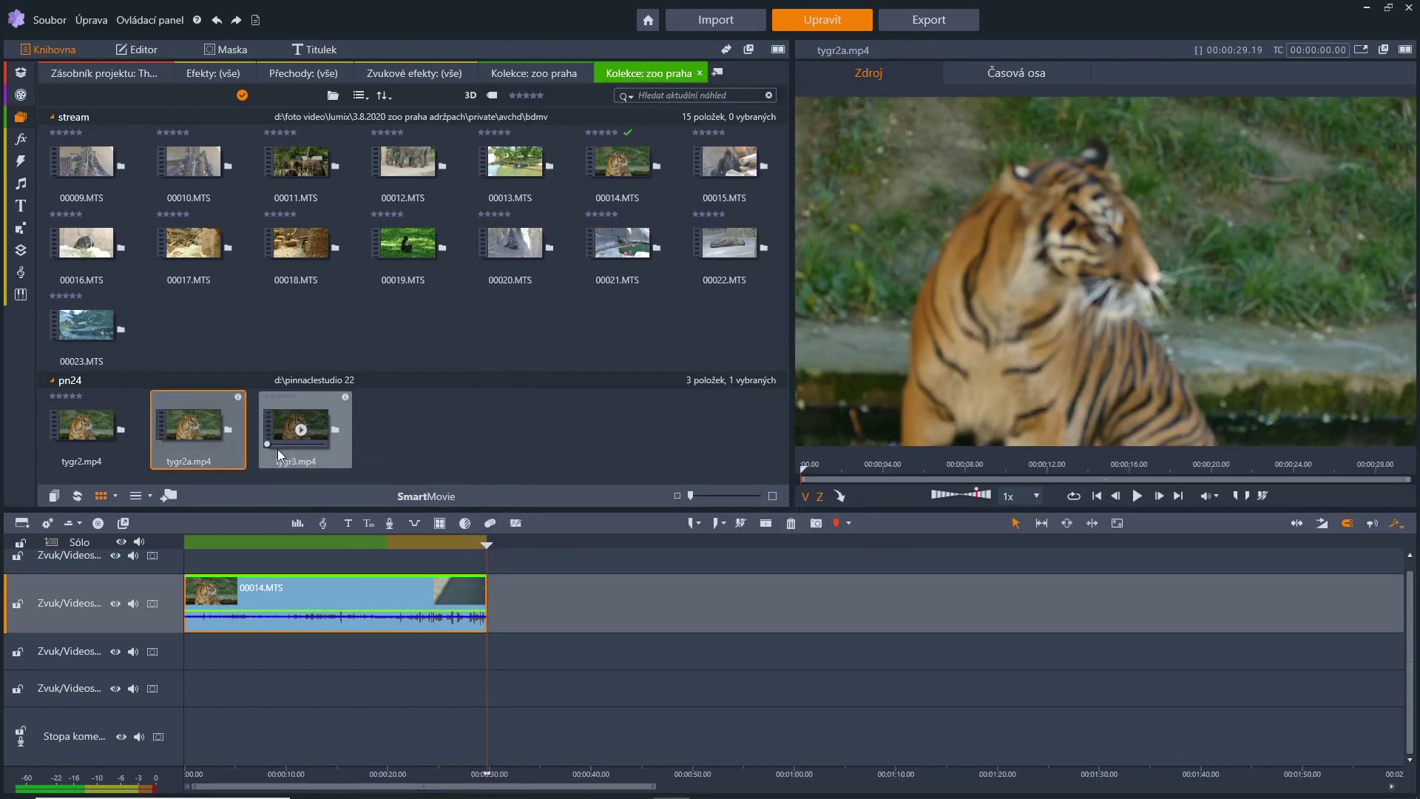
Compare the opening frames of tygr3.mp4, tygr2.mp4 and tygr2a.mp4 with the original 00014.MTS in the source preview.
{"action": "left_click", "coordinate": [302, 423]}
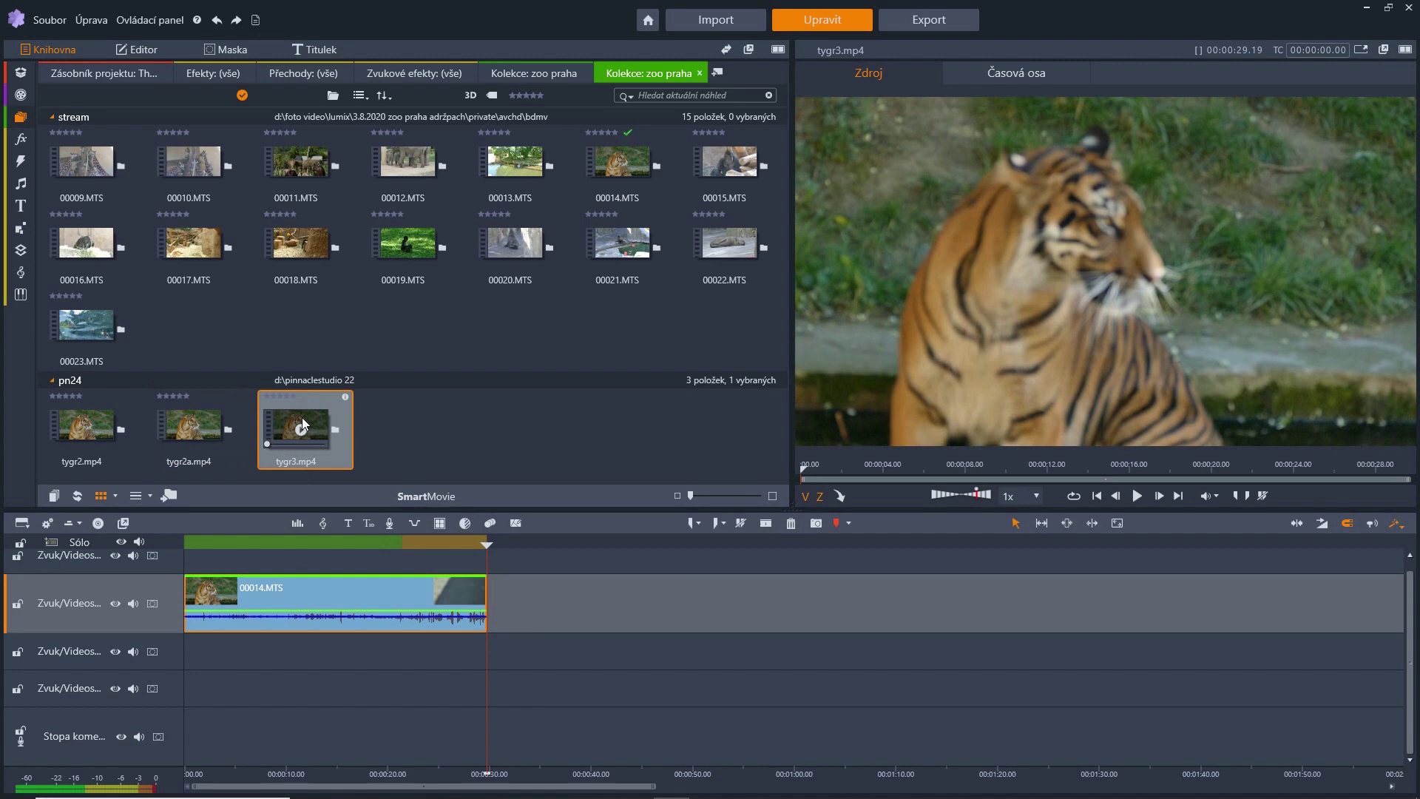
{"action": "left_click", "coordinate": [99, 431]}
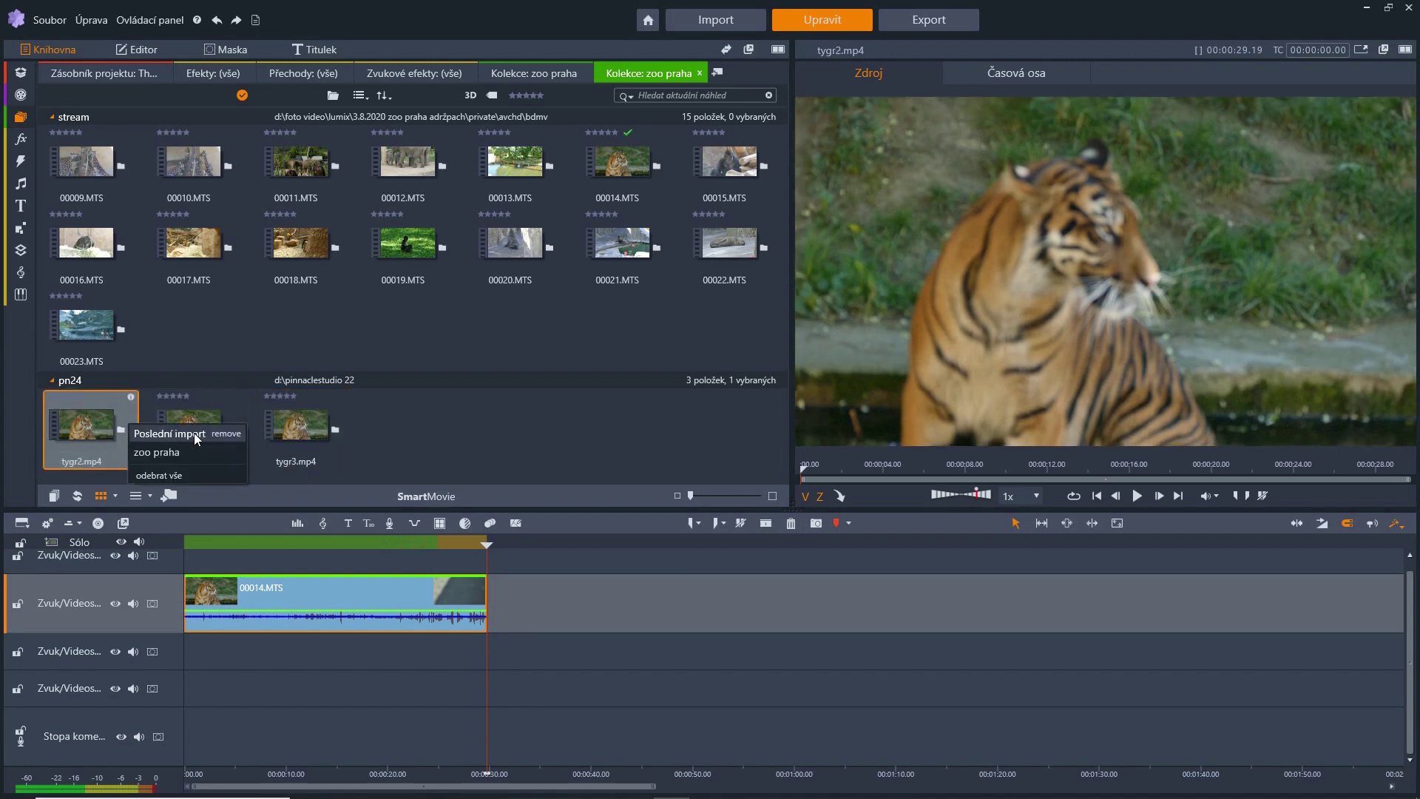
{"action": "left_click", "coordinate": [200, 418]}
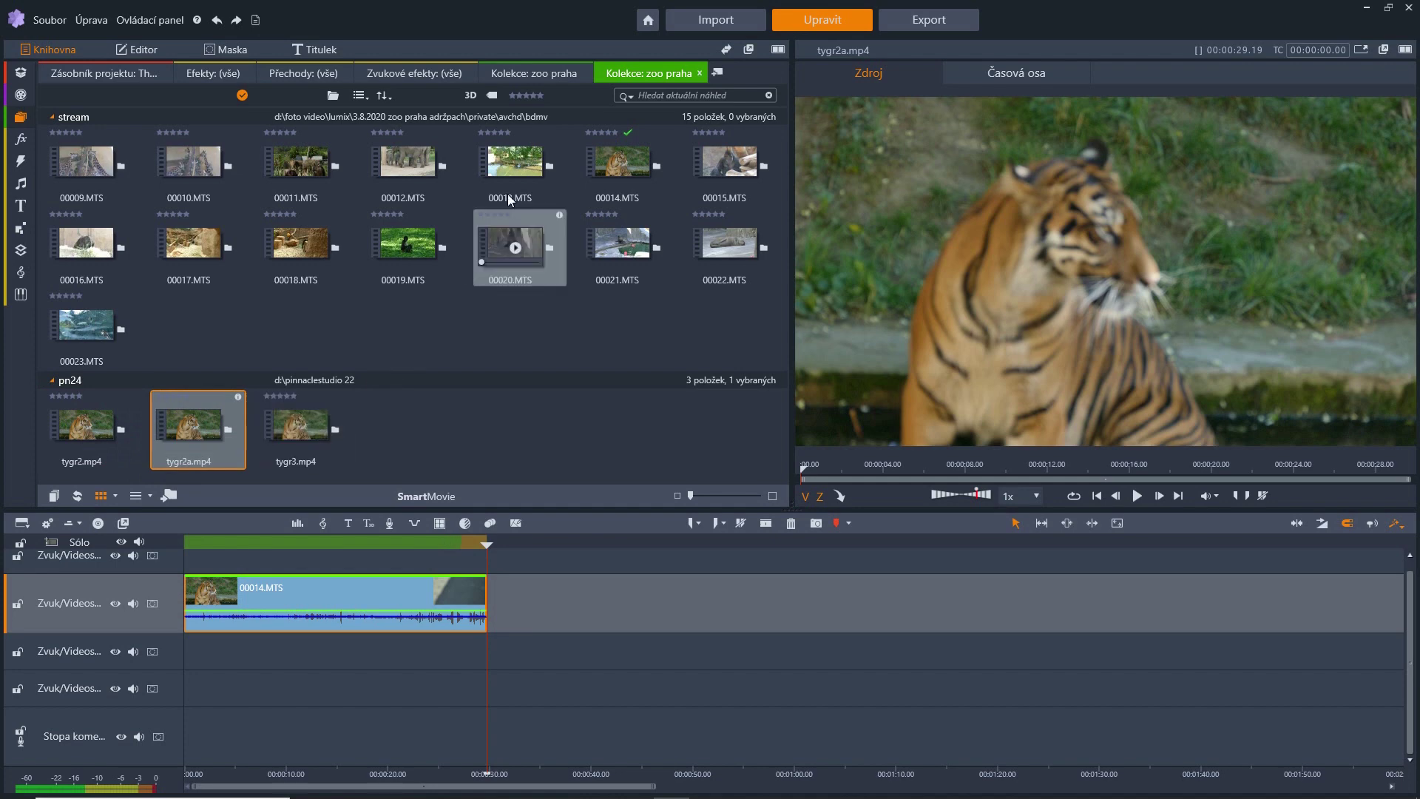
{"action": "left_click", "coordinate": [638, 158]}
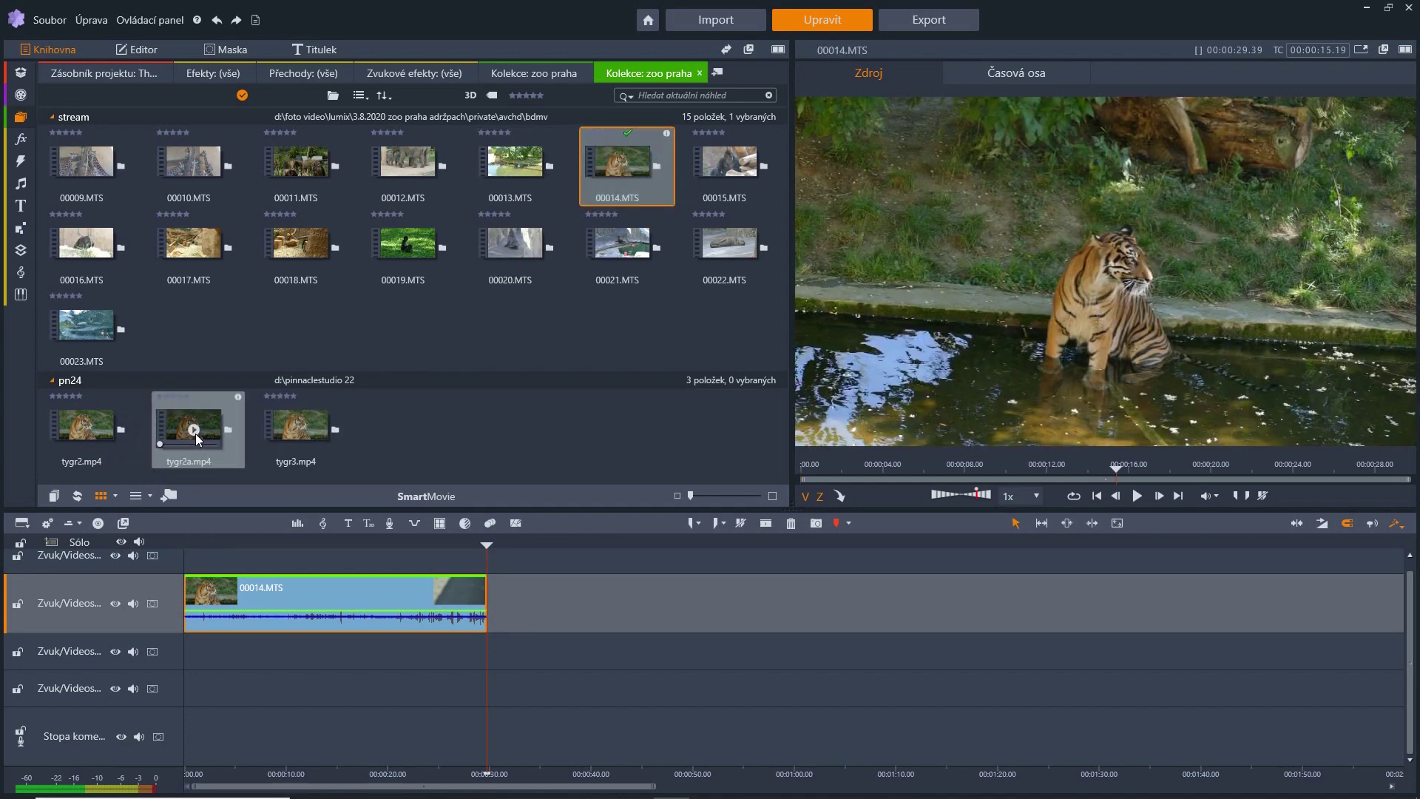
{"action": "left_click", "coordinate": [206, 431]}
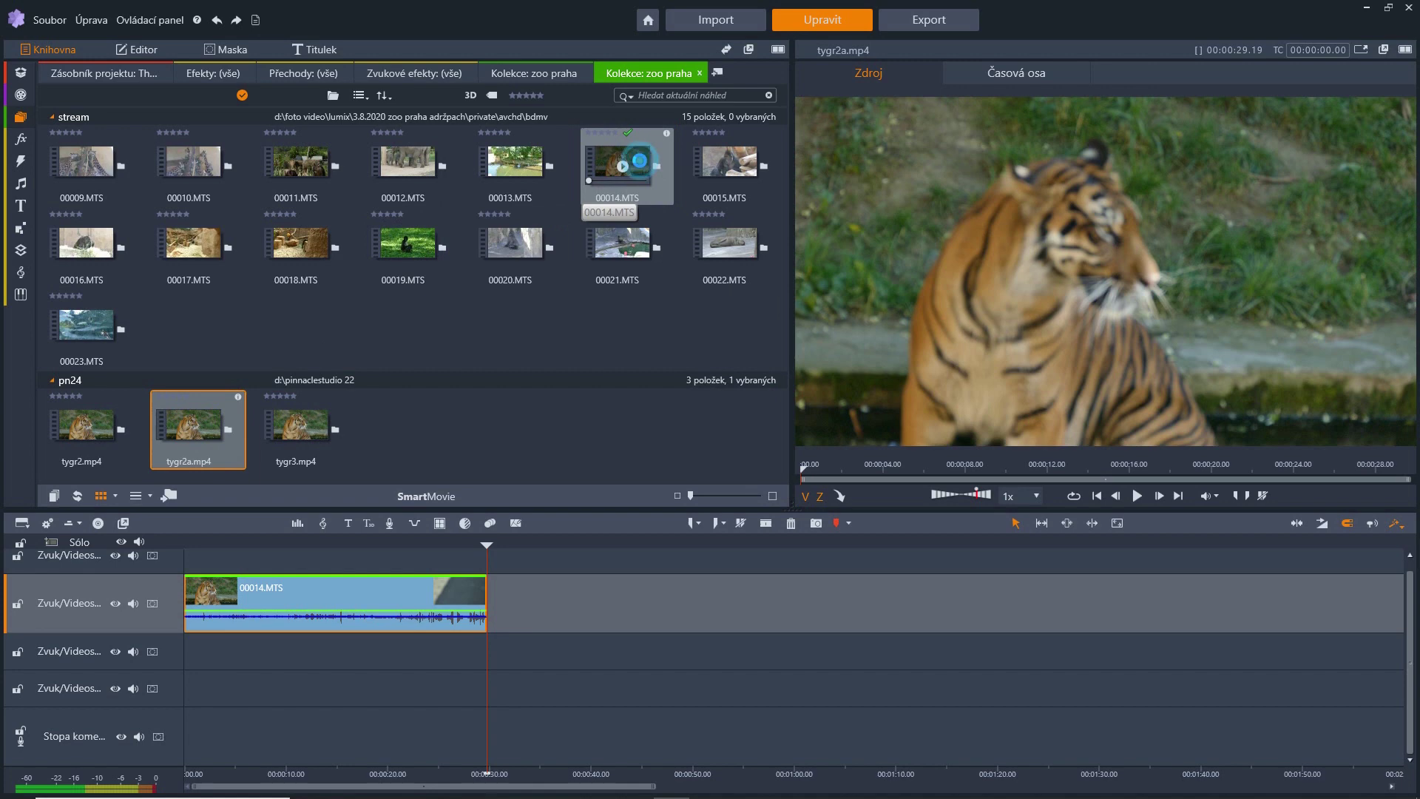
{"action": "left_click", "coordinate": [643, 166]}
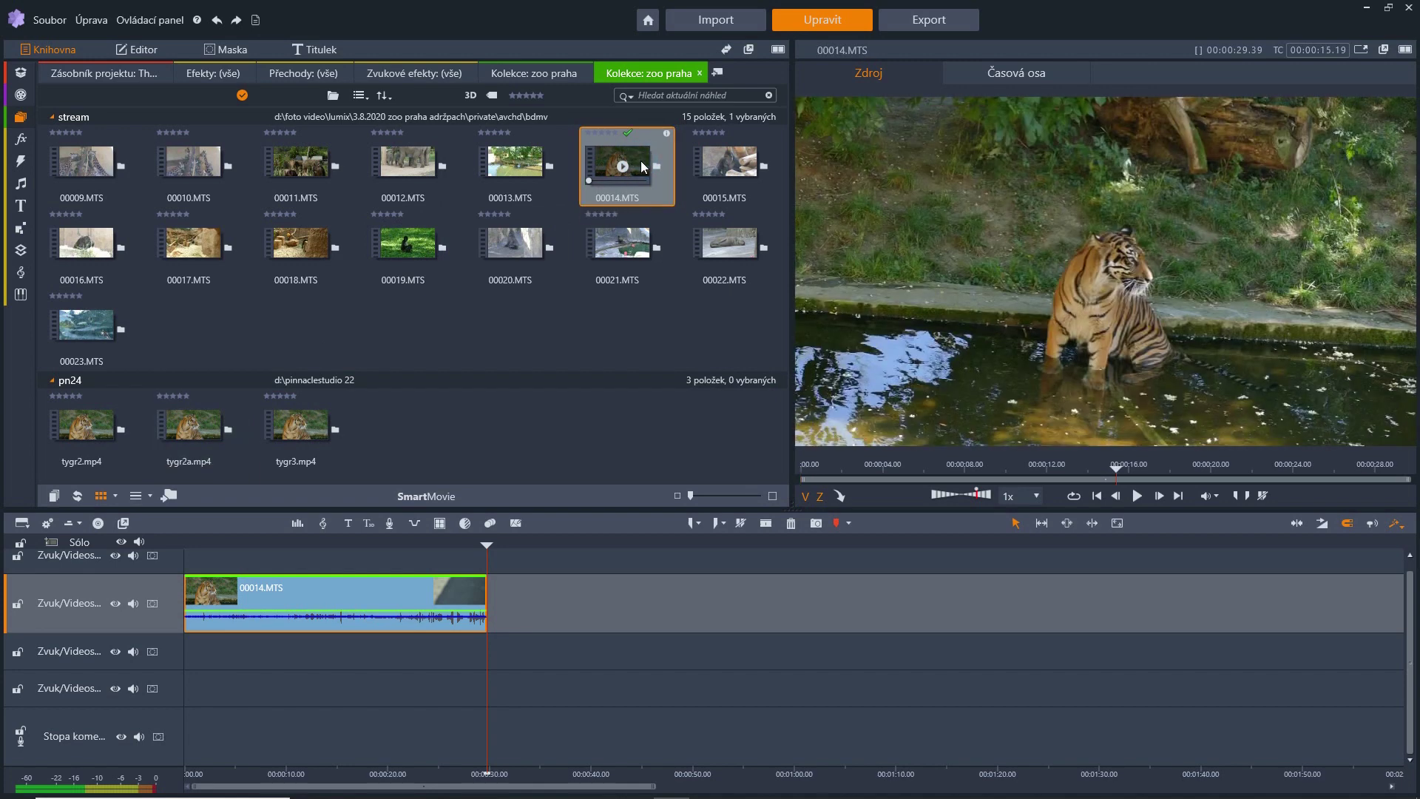
Replace the stabilized clip on the timeline with the original 00014.MTS, starting at the beginning of the film.
{"action": "left_click", "coordinate": [195, 425]}
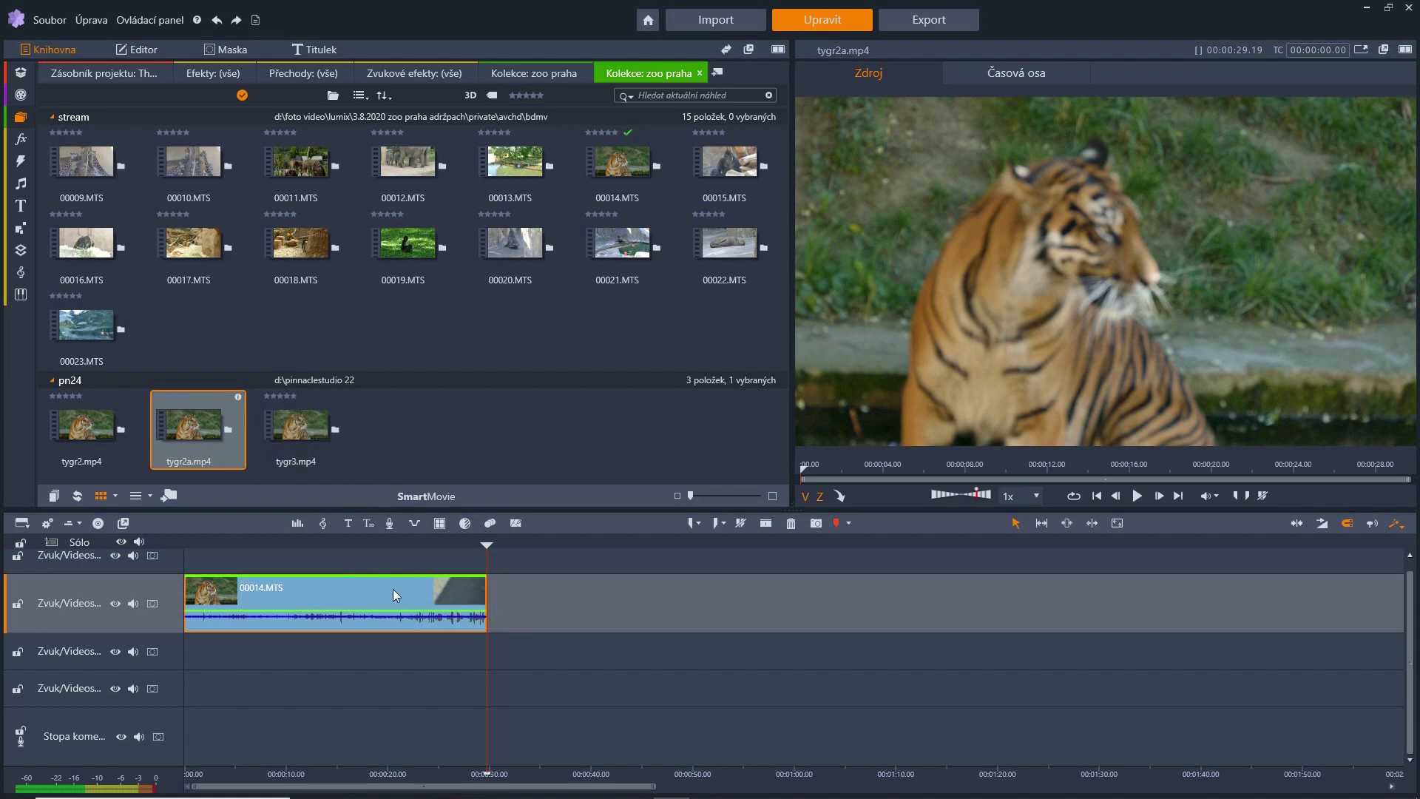
{"action": "left_click_drag", "start_coordinate": [393, 588], "coordinate": [218, 604]}
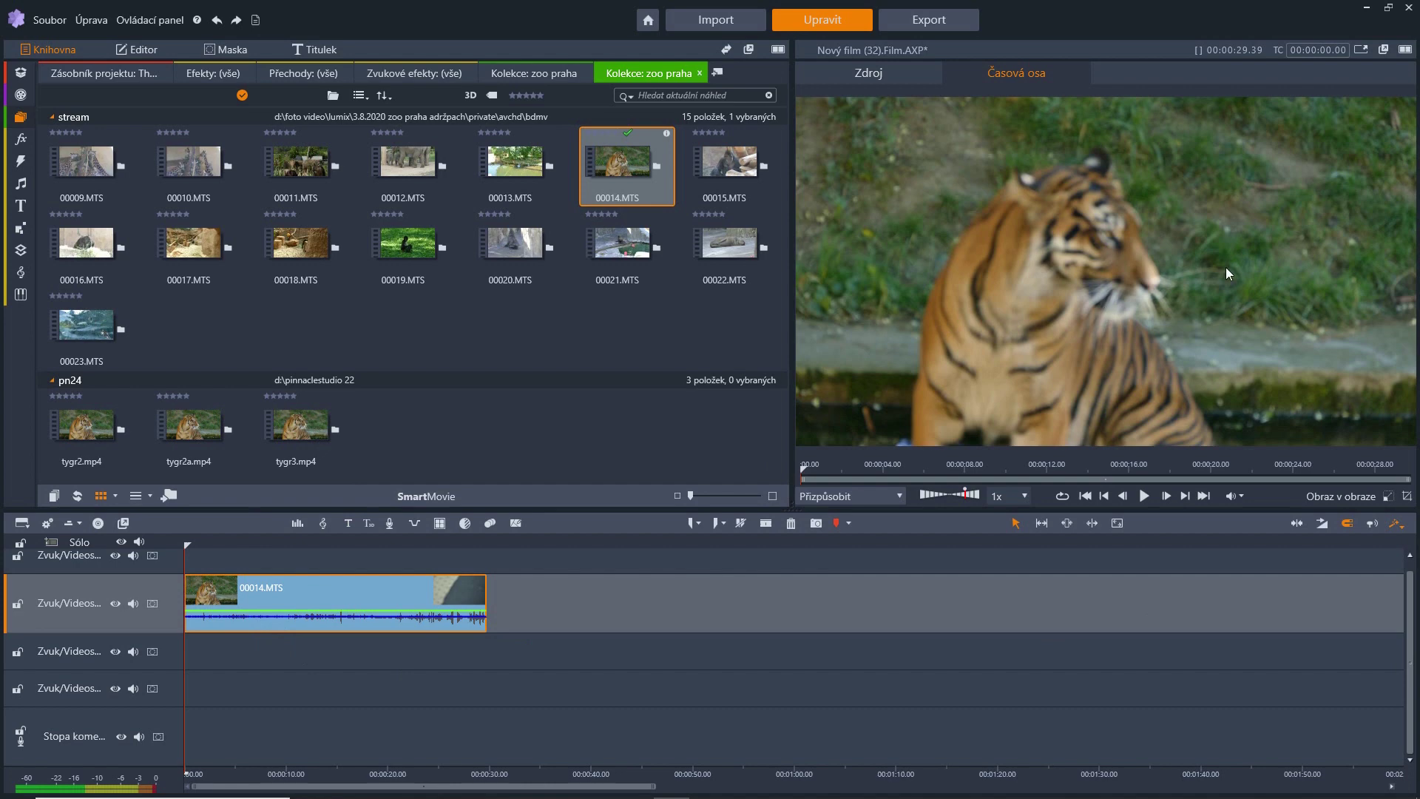
Scale the 00014.MTS clip to 50 in both directions and set its horizontal position to -25.
{"action": "left_click", "coordinate": [143, 51]}
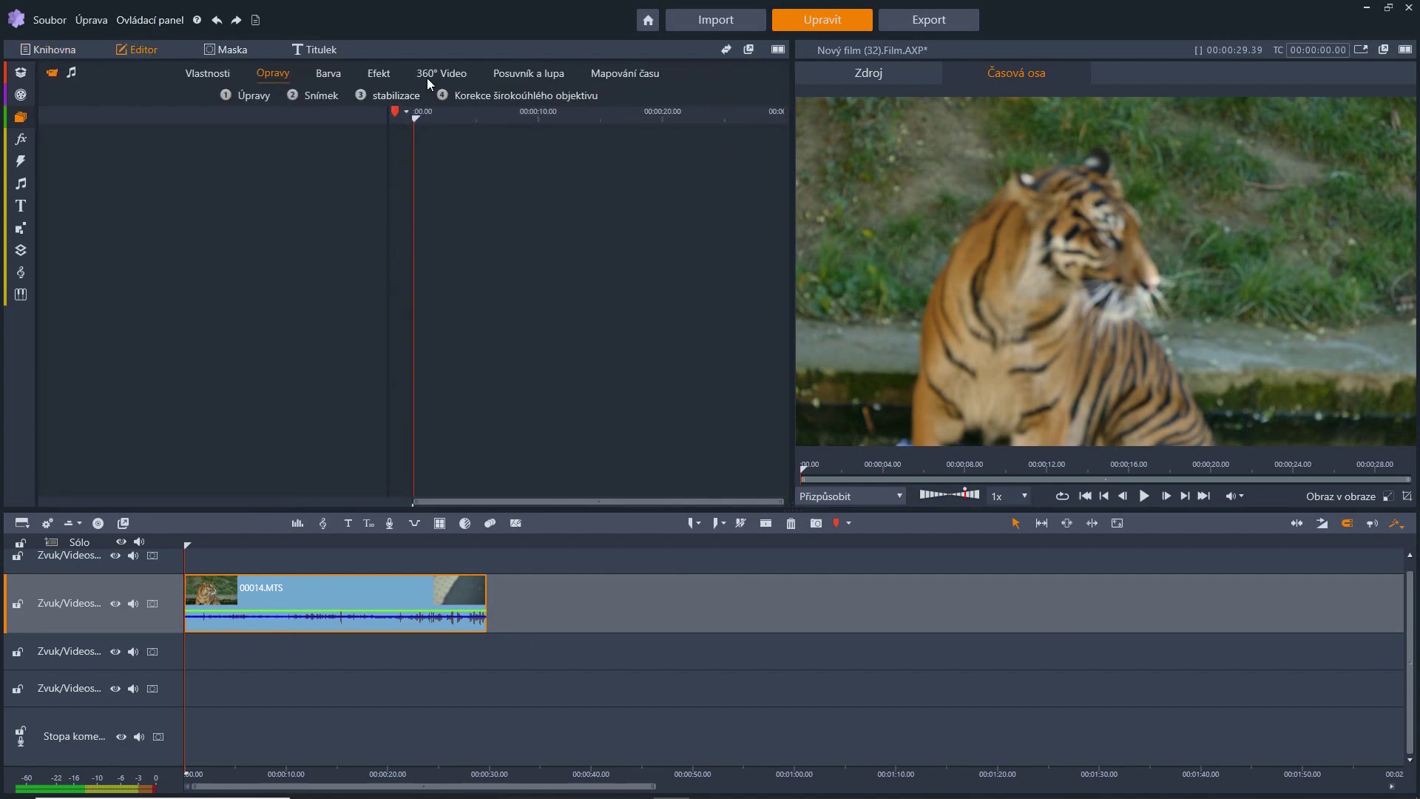
{"action": "left_click", "coordinate": [211, 74]}
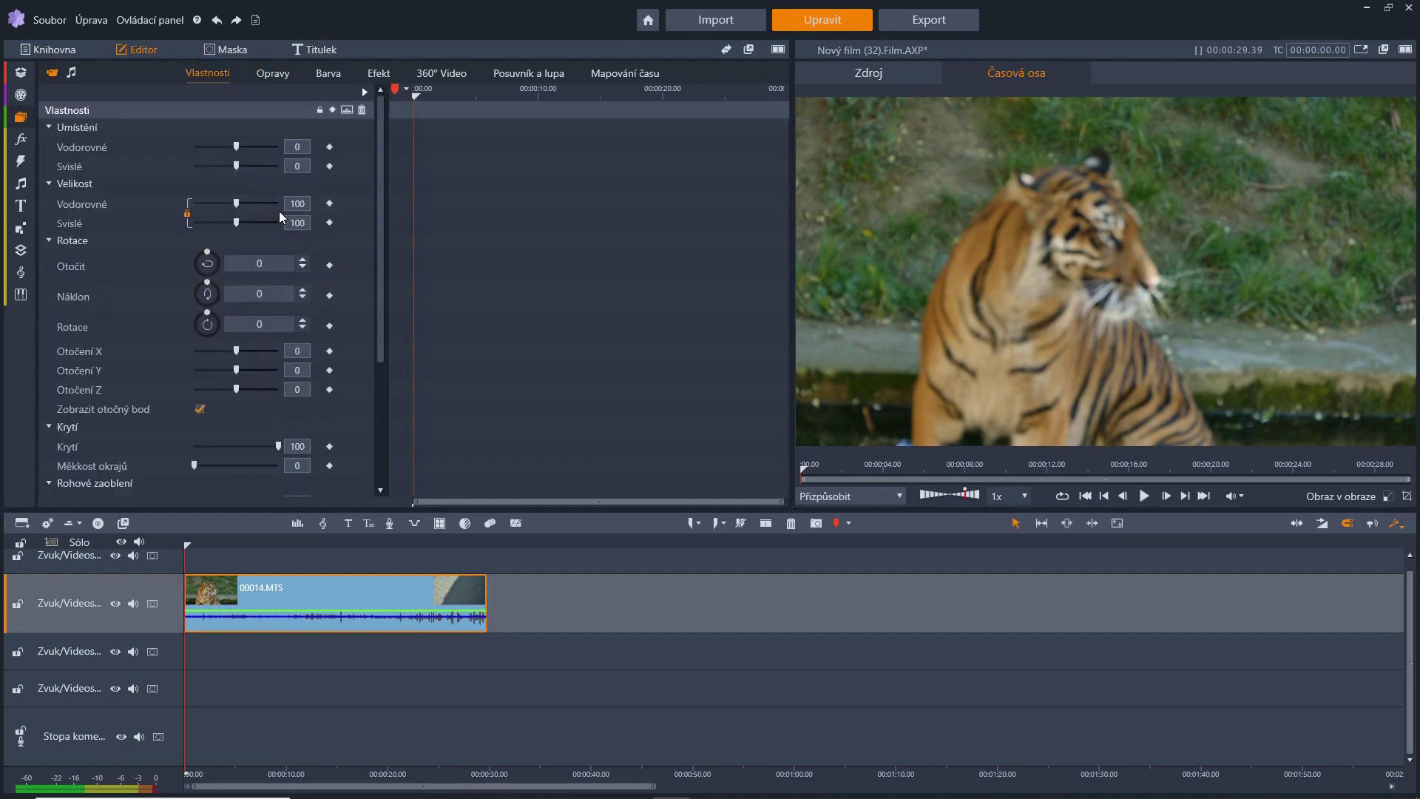
{"action": "left_click", "coordinate": [299, 206]}
{"action": "key", "text": "Return"}
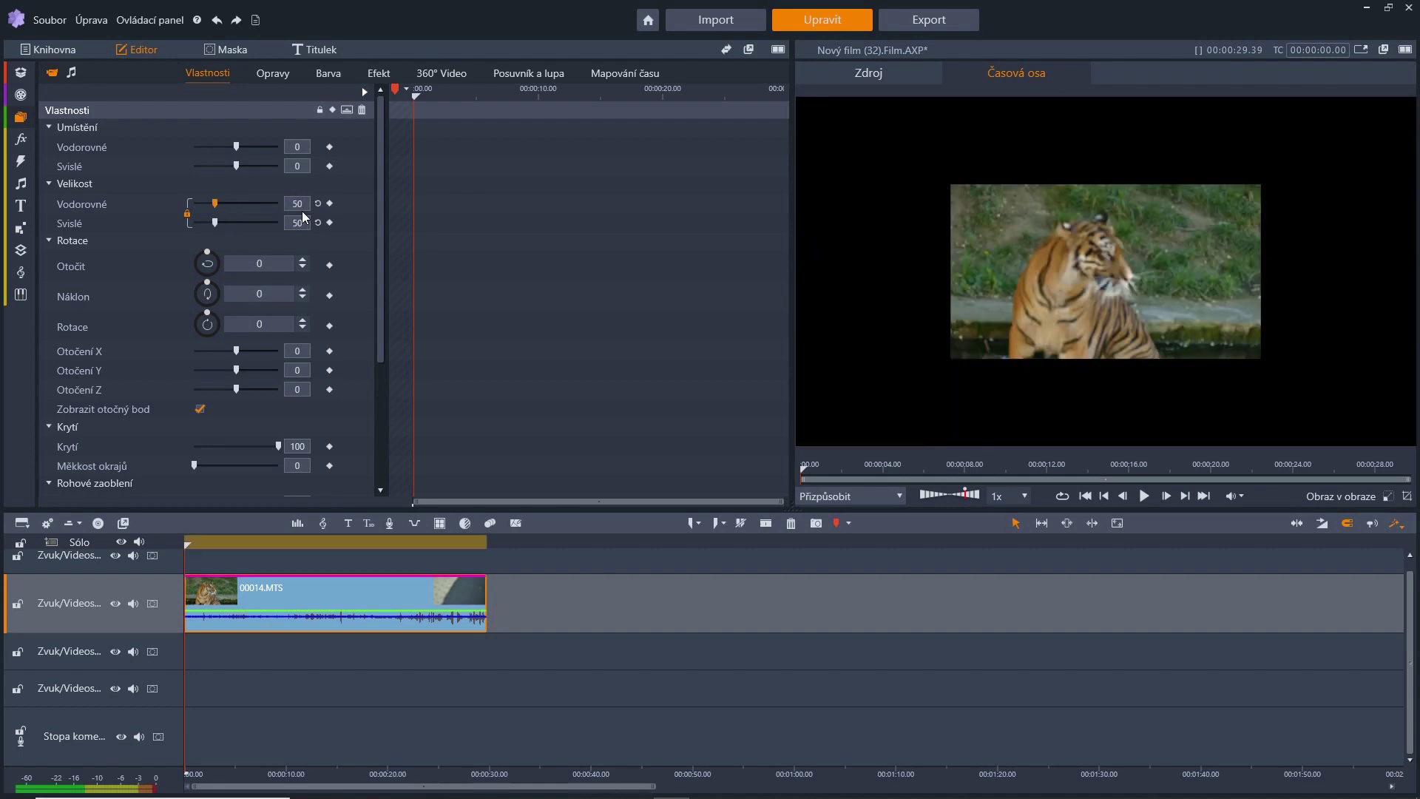
{"action": "left_click", "coordinate": [298, 147]}
{"action": "type", "text": "-25"}
{"action": "key", "text": "Return"}
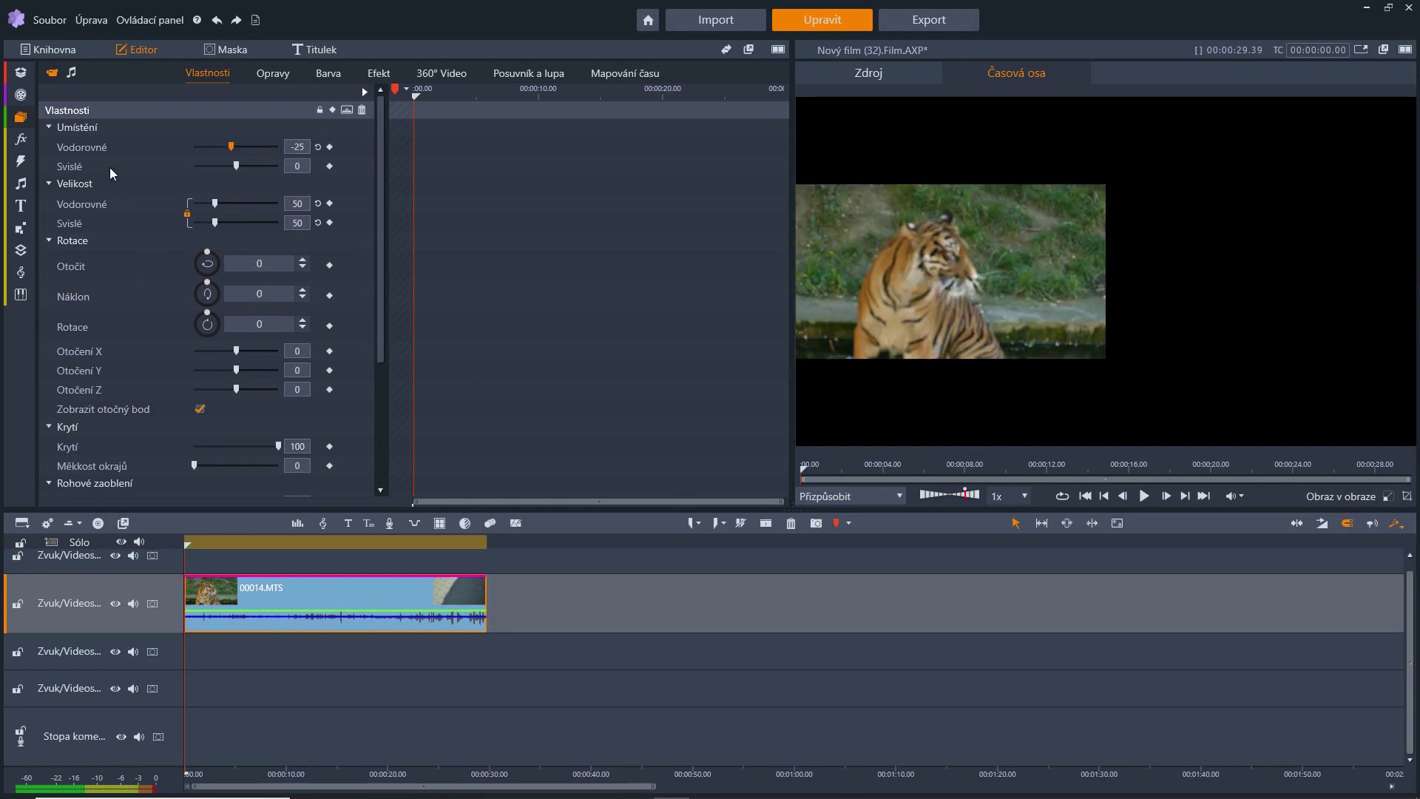
Add tygr3.mp4 from the zoo praha collection to the track below 00014.MTS, aligned with the start of the timeline.
{"action": "mouse_move", "coordinate": [26, 134]}
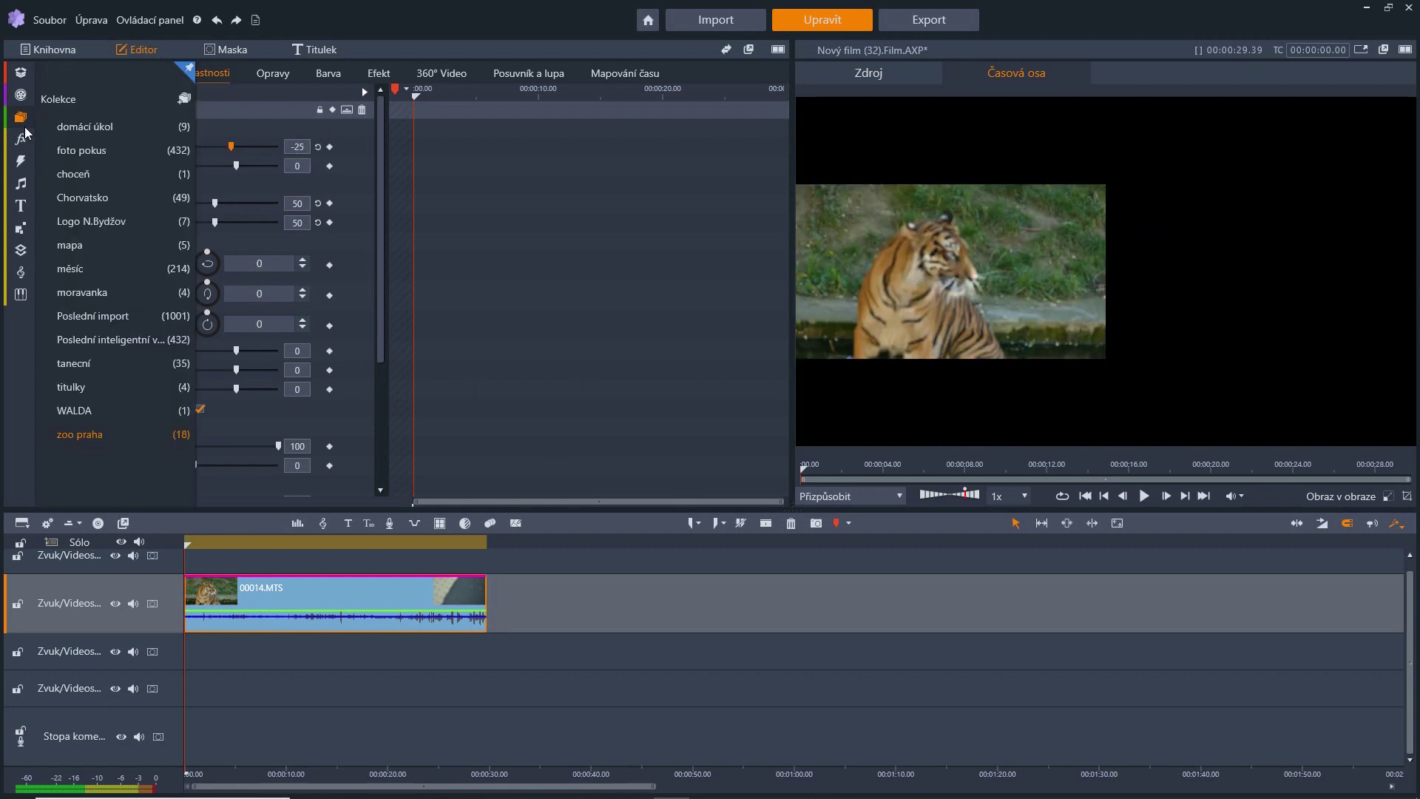
{"action": "left_click", "coordinate": [80, 437]}
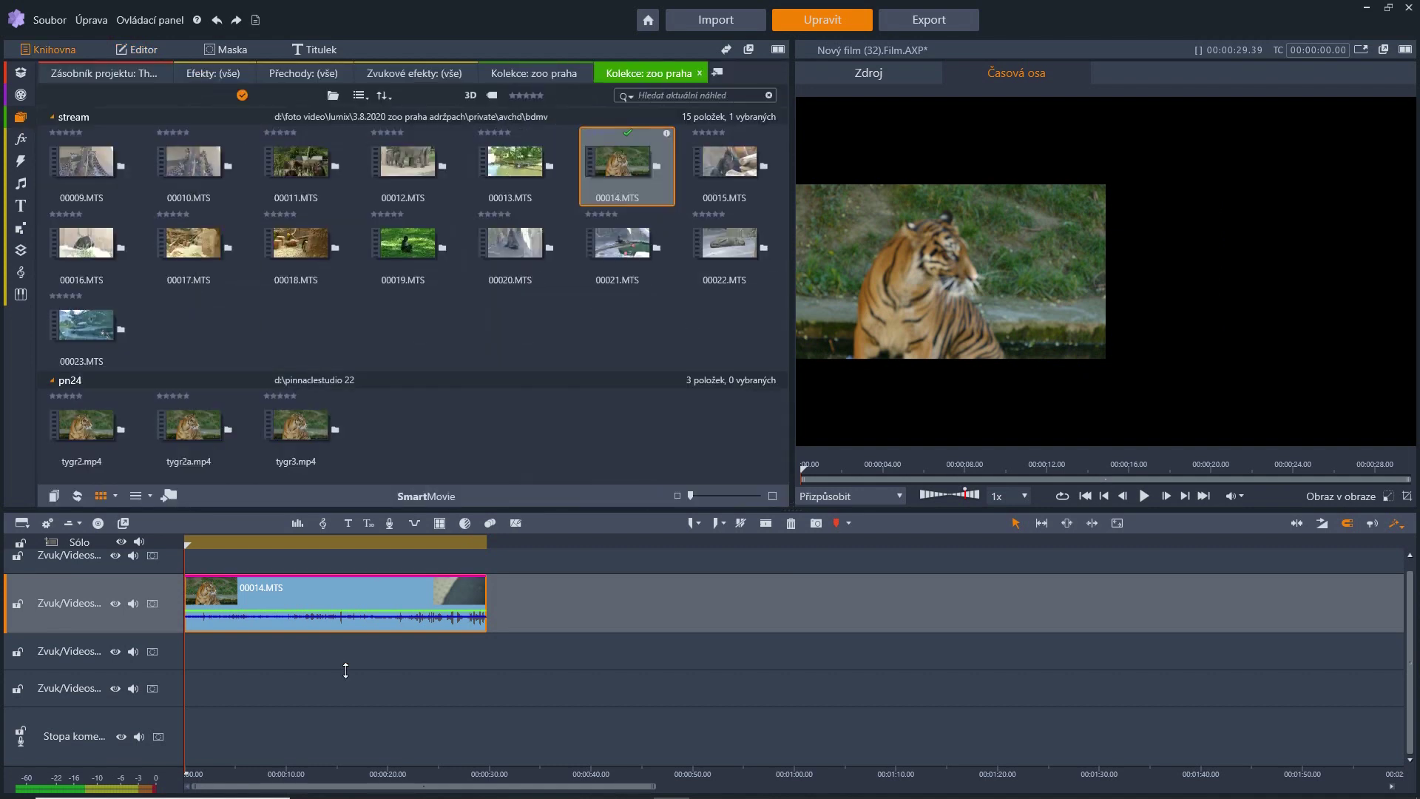
{"action": "mouse_move", "coordinate": [299, 435]}
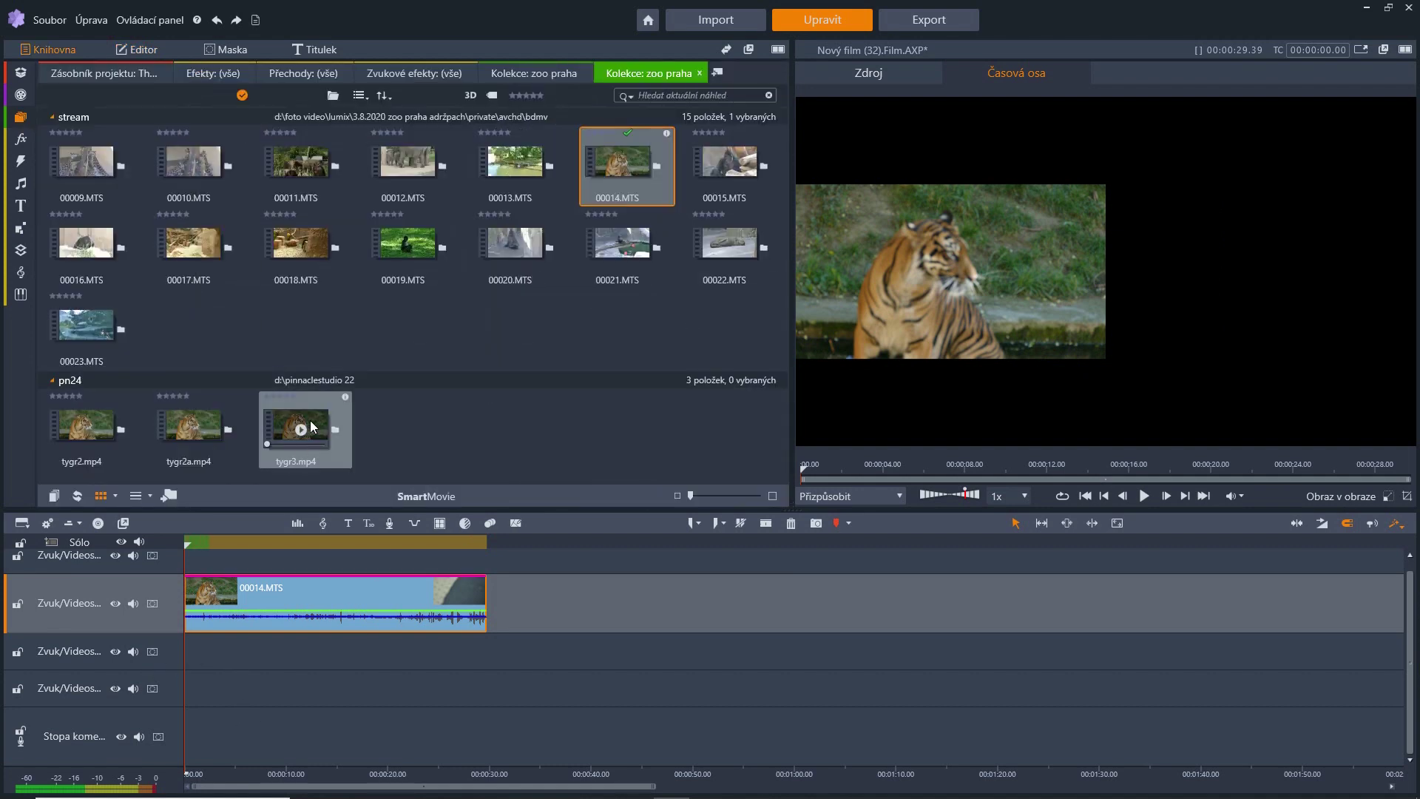
{"action": "left_click_drag", "start_coordinate": [320, 433], "coordinate": [188, 651]}
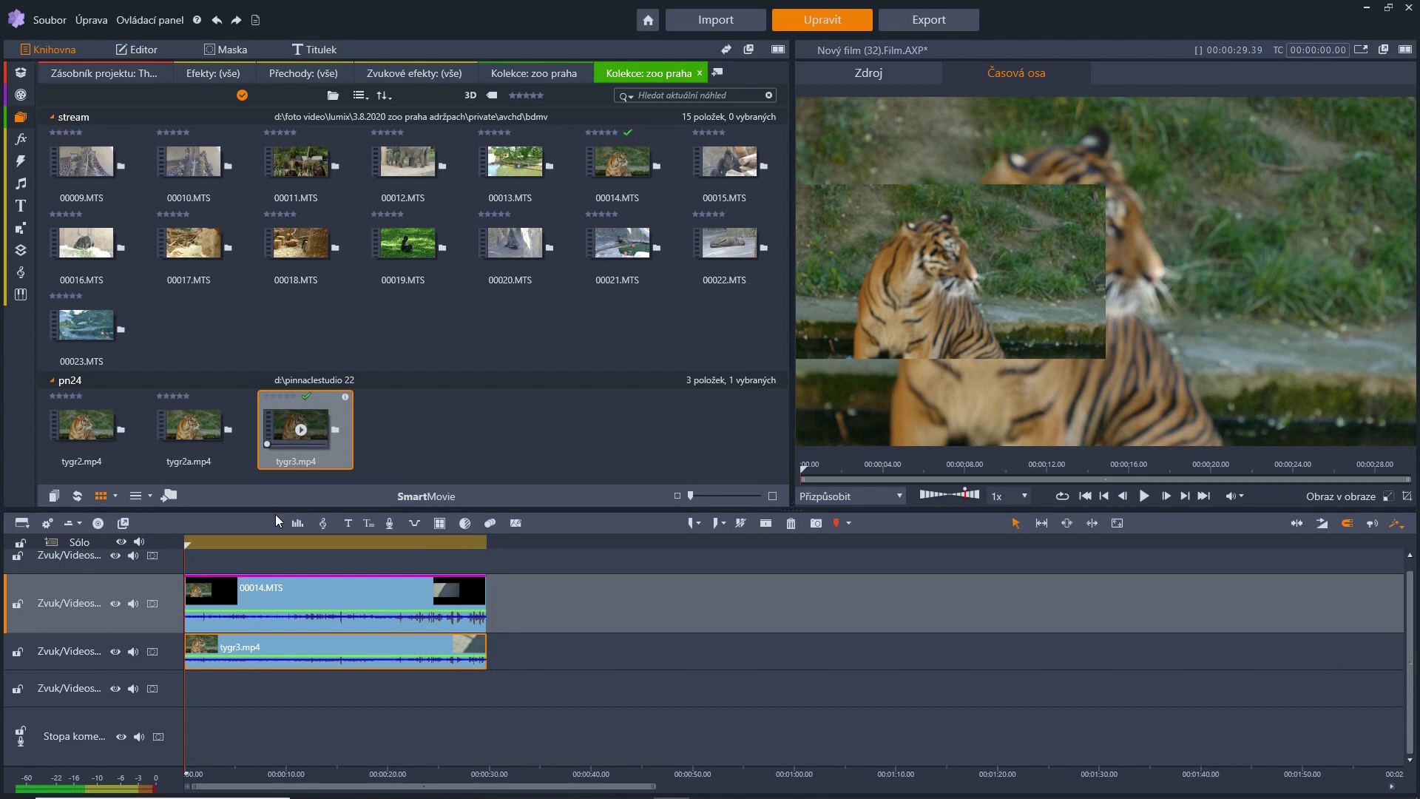
Scale the tygr3.mp4 clip to 50 in both directions and set its horizontal position to 25.
{"action": "mouse_move", "coordinate": [190, 412]}
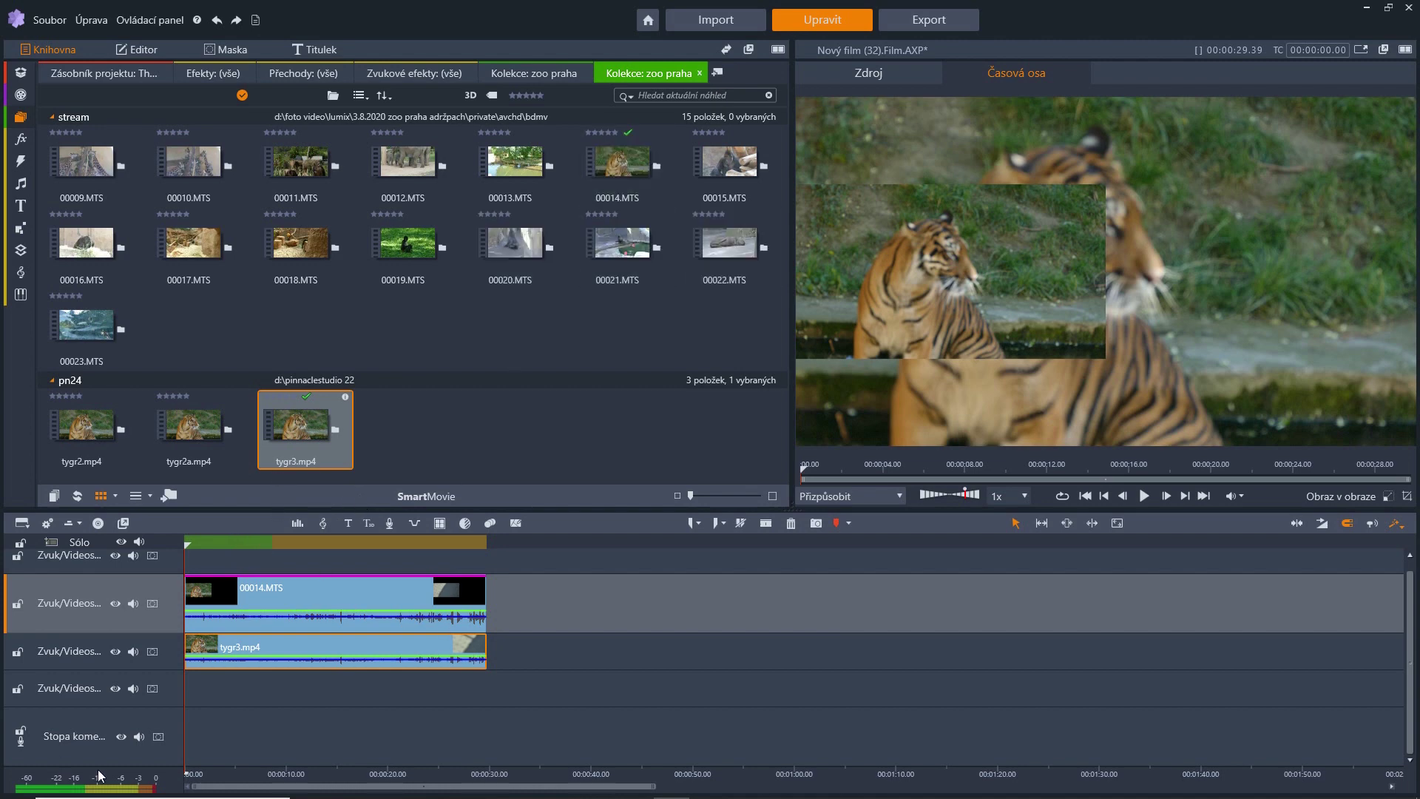
{"action": "mouse_move", "coordinate": [291, 153]}
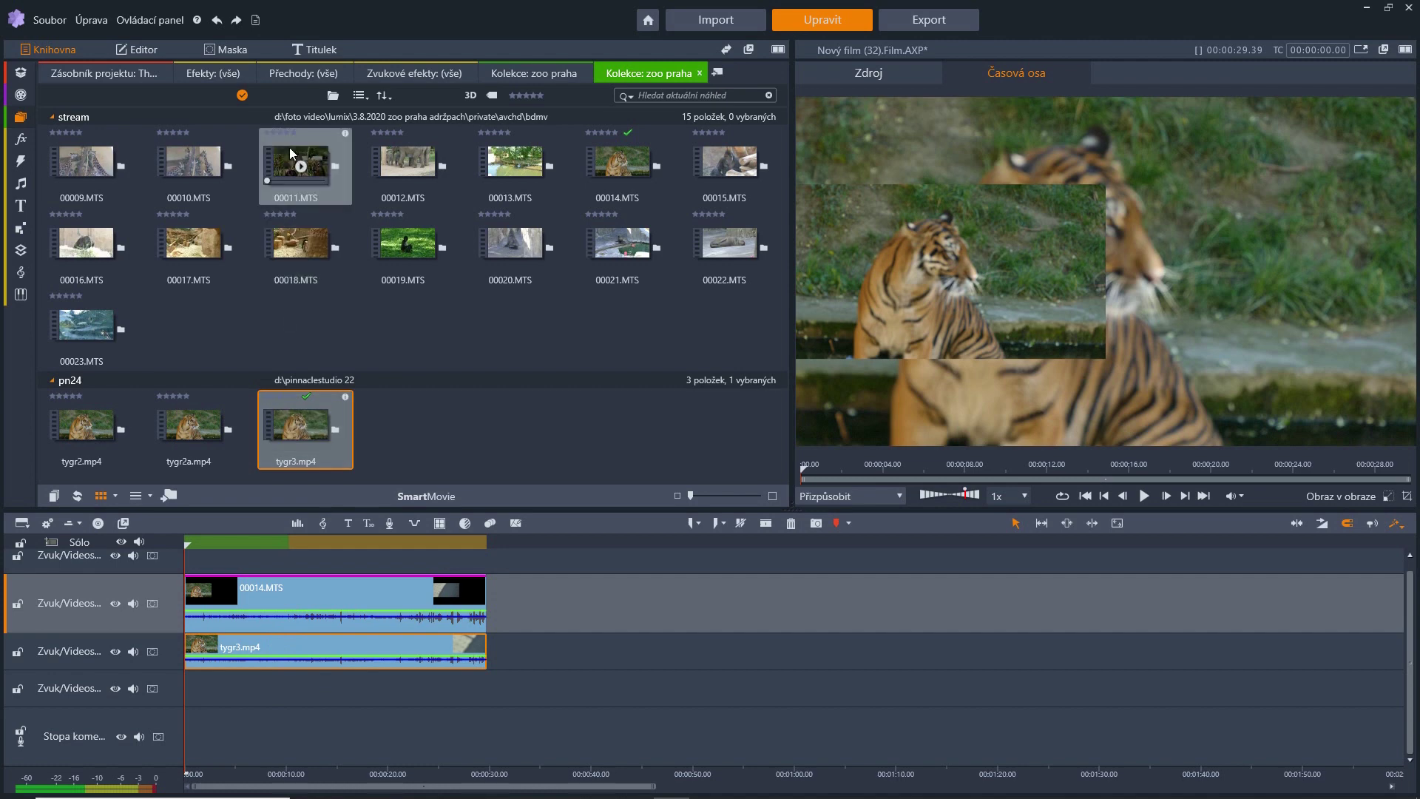
{"action": "left_click", "coordinate": [153, 54]}
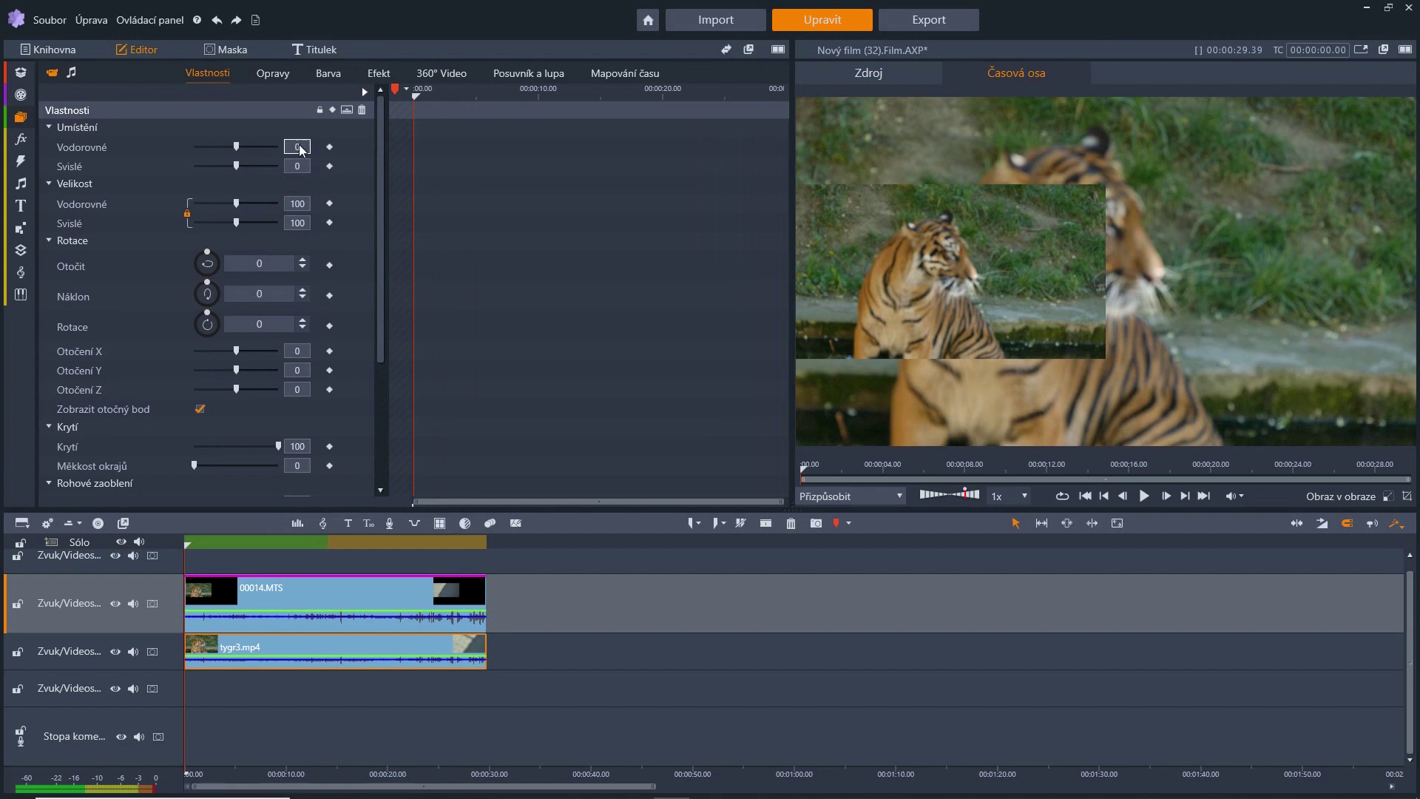
{"action": "left_click", "coordinate": [298, 205]}
{"action": "double_click", "coordinate": [297, 204]}
{"action": "key", "text": "Return"}
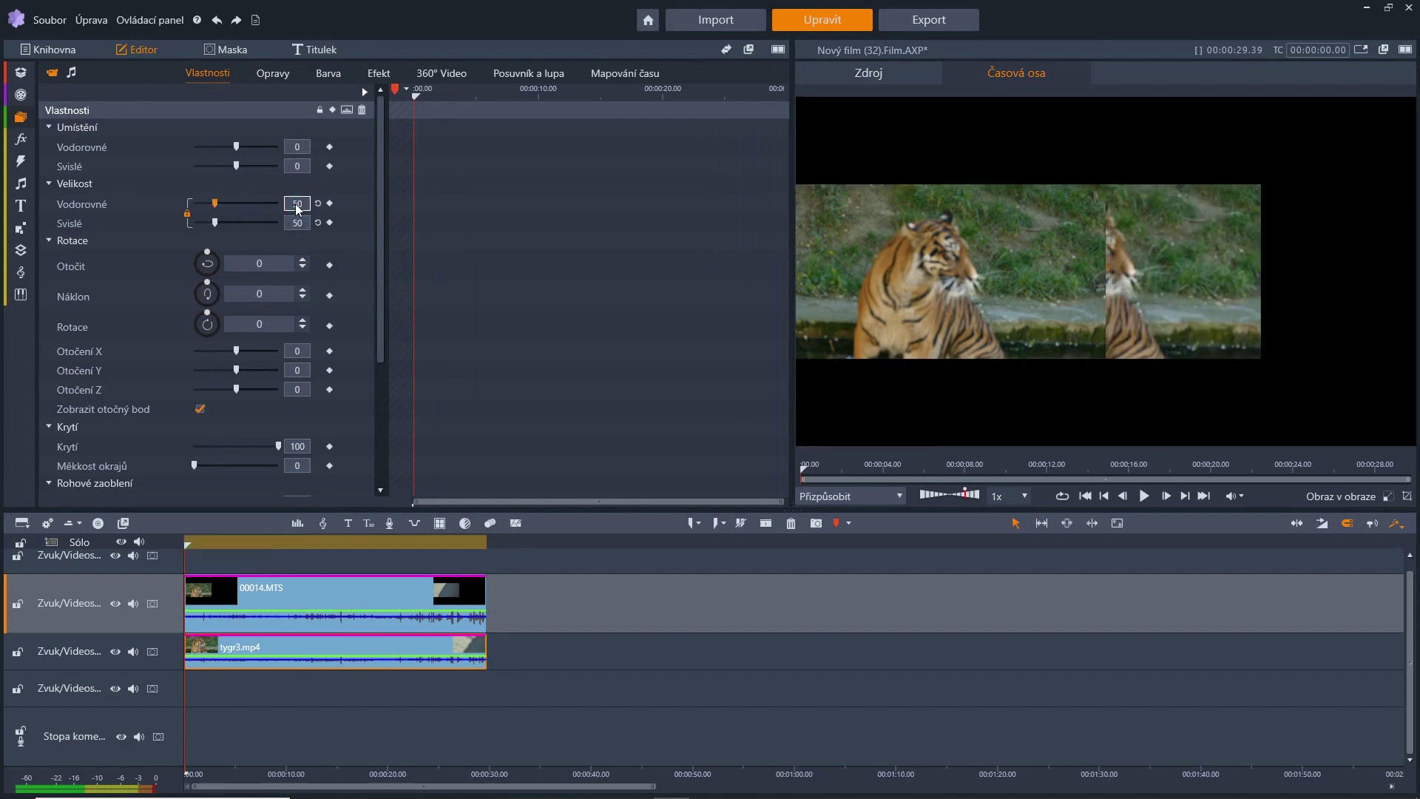
{"action": "left_click", "coordinate": [299, 148]}
{"action": "double_click", "coordinate": [301, 147]}
{"action": "key", "text": "Return"}
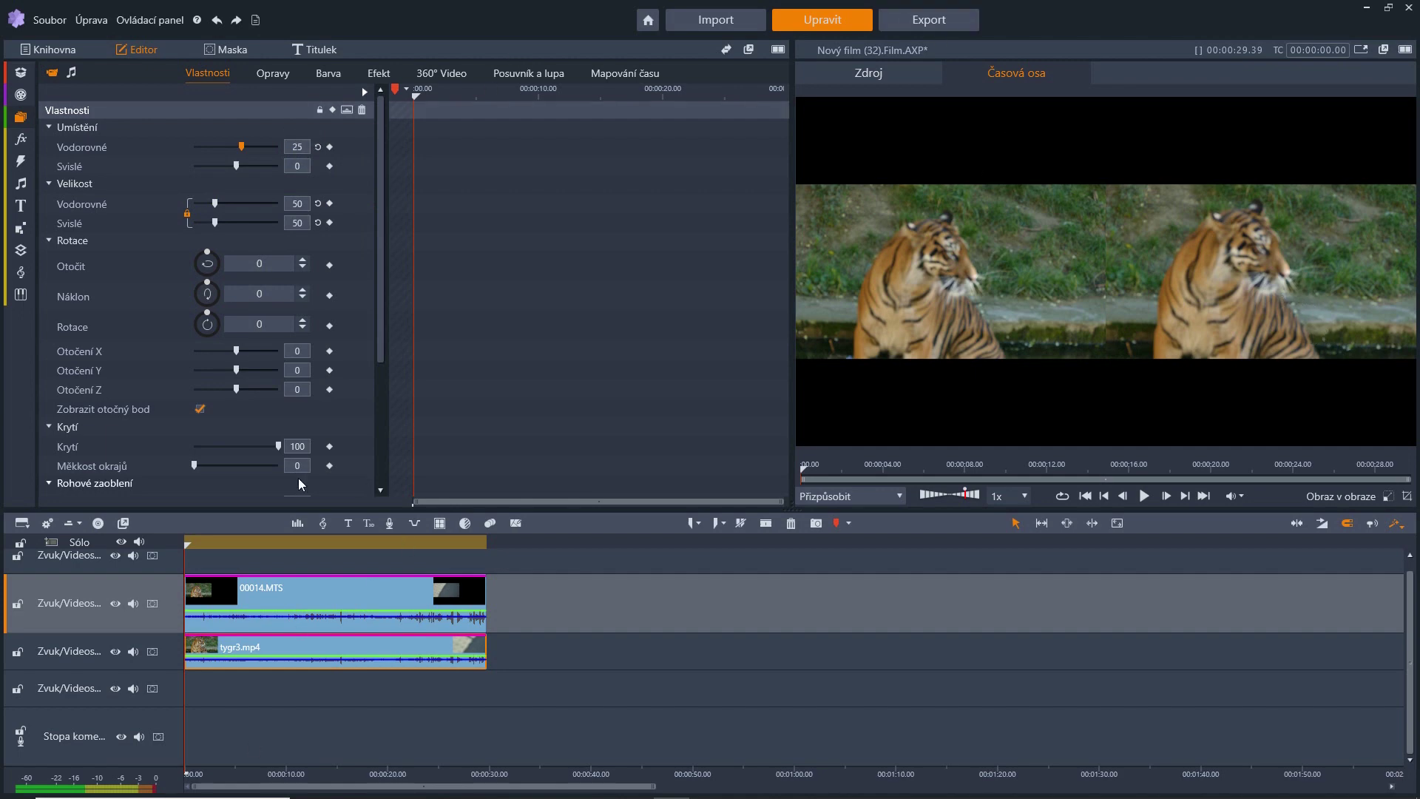
Export the side-by-side film under the file name porovnání tygrů, keeping the H.264/AVC format and HD 1080p preset.
{"action": "left_click", "coordinate": [943, 25]}
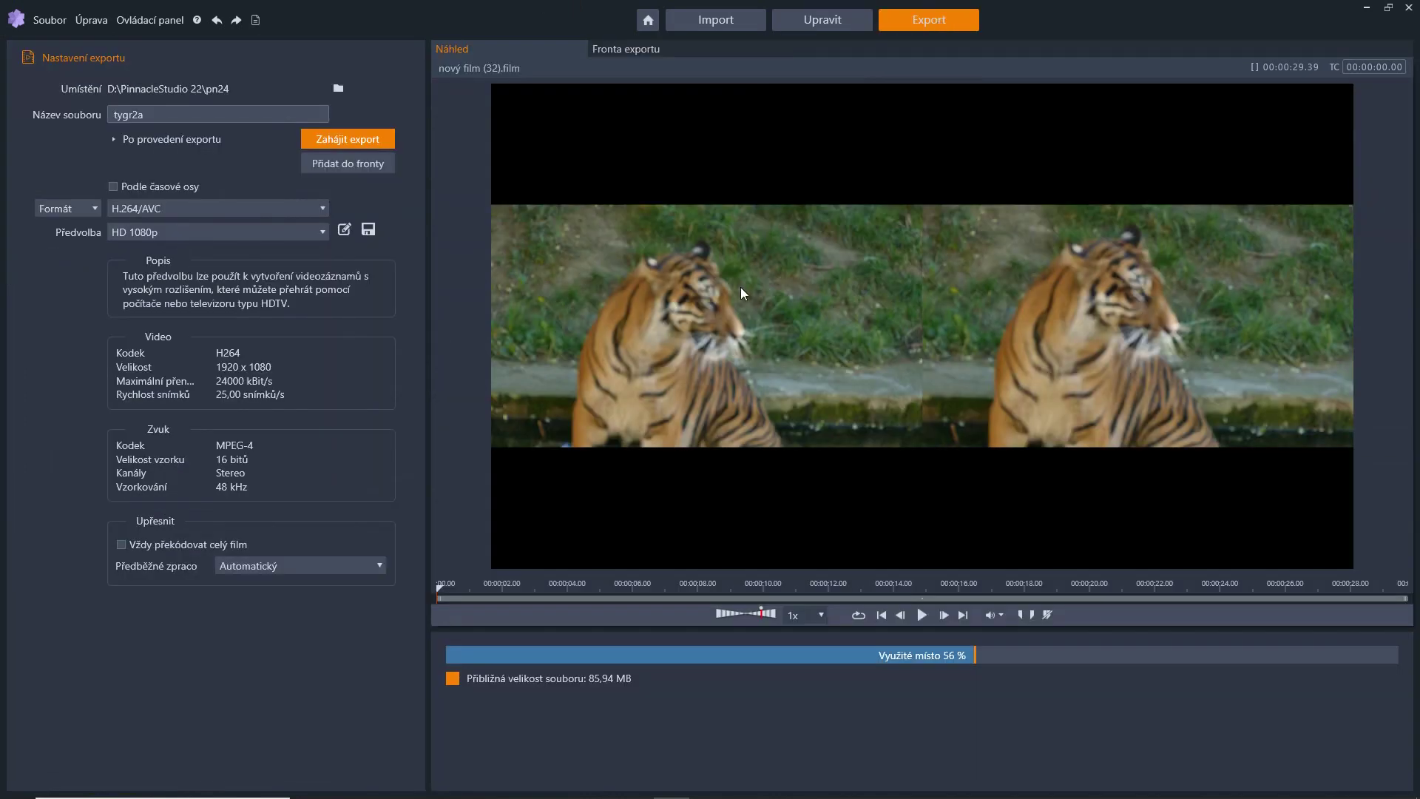
{"action": "left_click", "coordinate": [166, 115]}
{"action": "left_click_drag", "start_coordinate": [167, 116], "coordinate": [115, 120]}
{"action": "left_click", "coordinate": [165, 115]}
{"action": "key", "text": "Home"}
{"action": "type", "text": "po"}
{"action": "type", "text": "ovnání"}
{"action": "left_click", "coordinate": [197, 114]}
{"action": "key", "text": "BackSpace"}
{"action": "type", "text": "ů"}
{"action": "left_click", "coordinate": [379, 139]}
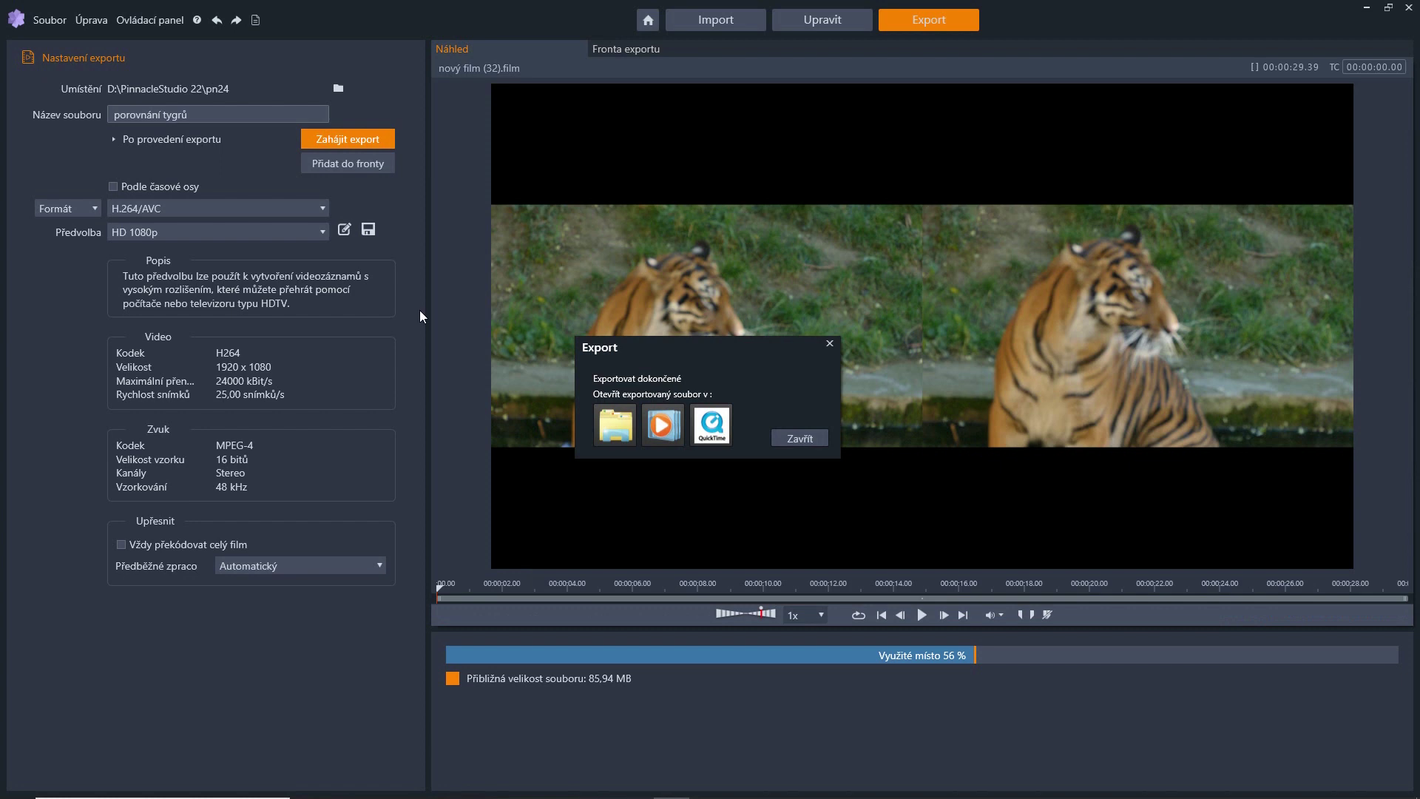
Watch the exported comparison in Windows Media Player, minimize the player and return to editing.
{"action": "left_click", "coordinate": [667, 423]}
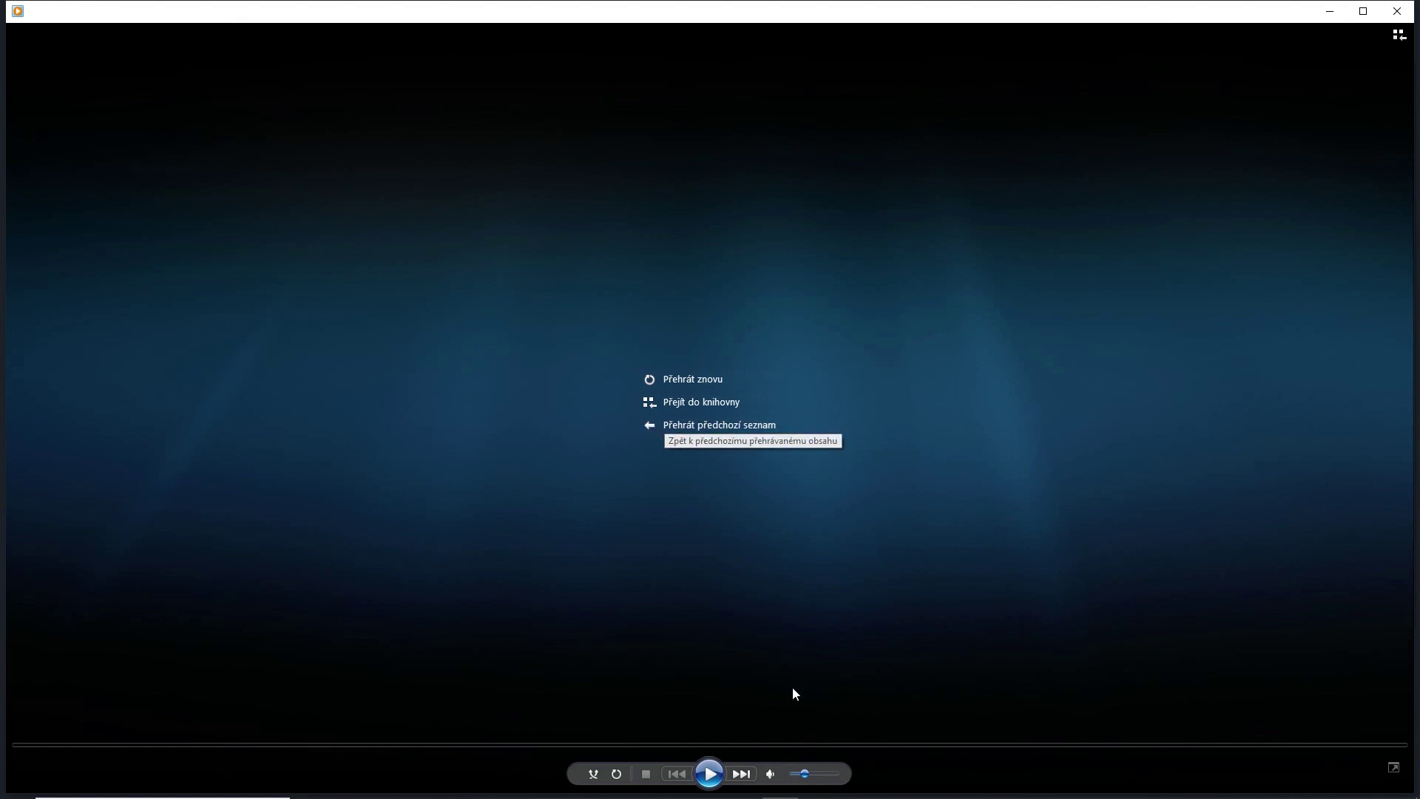
{"action": "left_click", "coordinate": [1329, 11]}
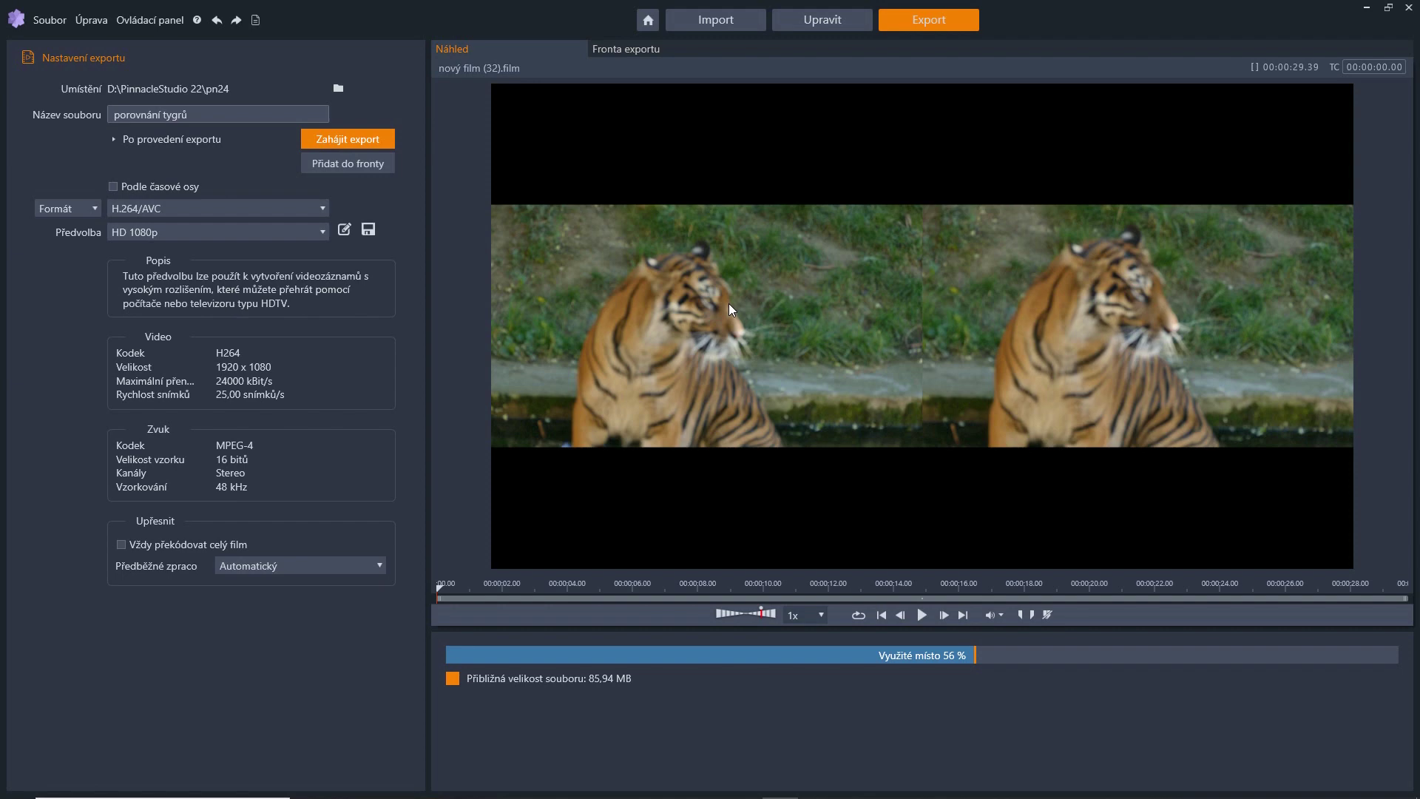
{"action": "left_click", "coordinate": [834, 23]}
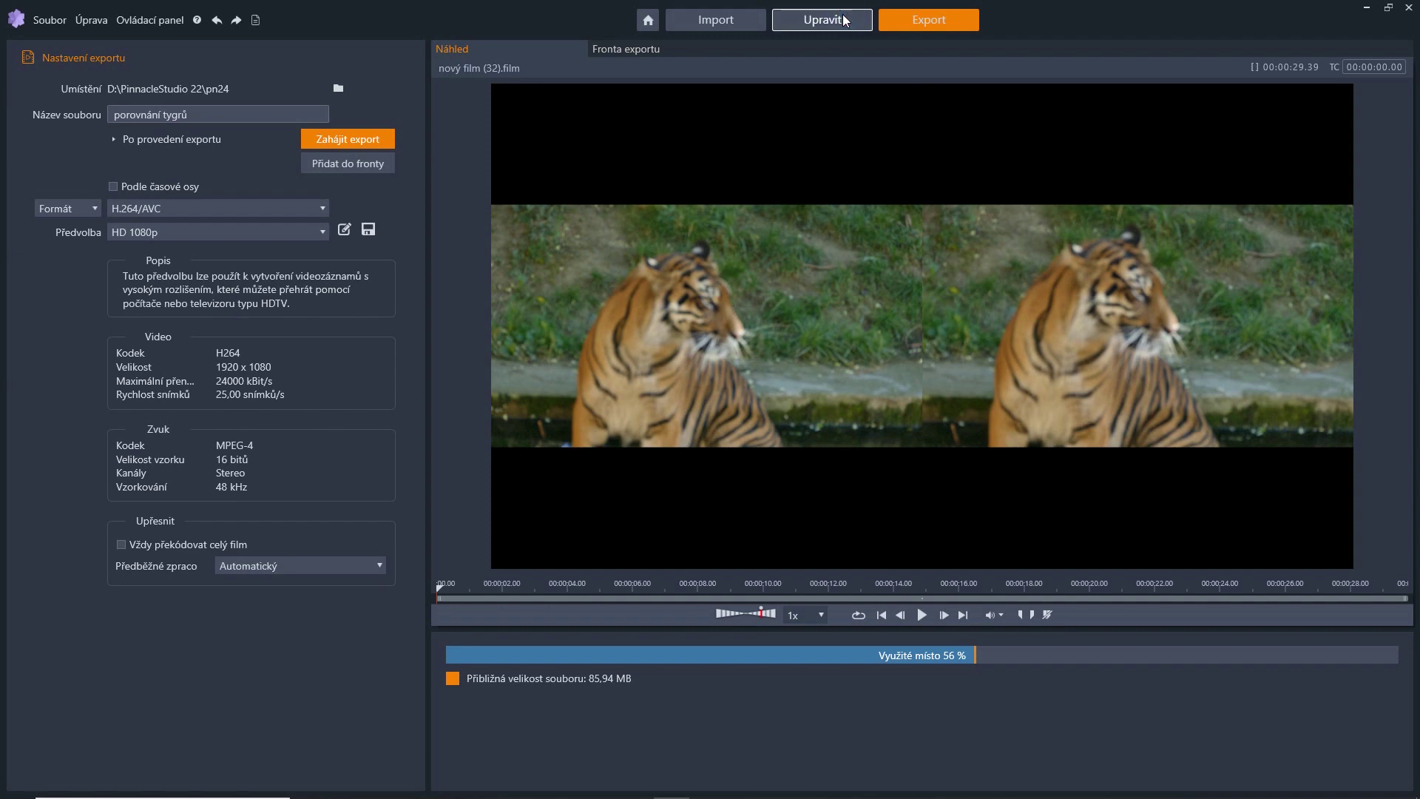